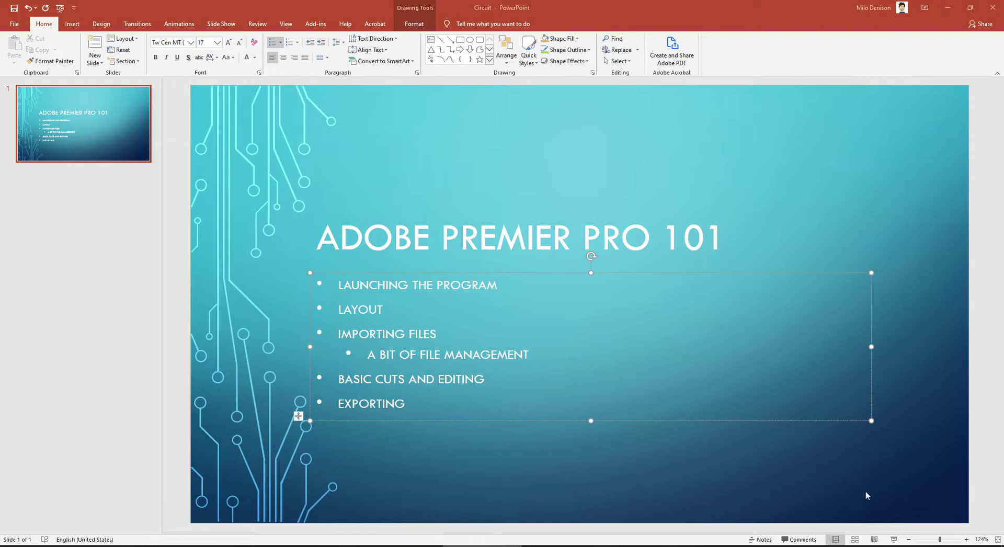
# Launch Adobe Premiere Pro 2020 from the Start menu and begin a New Project
pyautogui.click(10, 544)
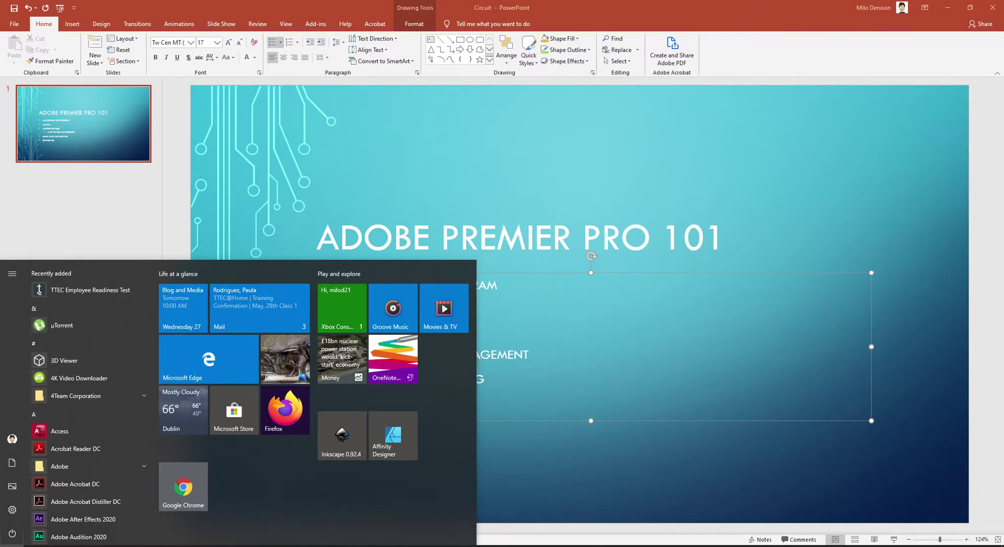
pyautogui.write('pre')
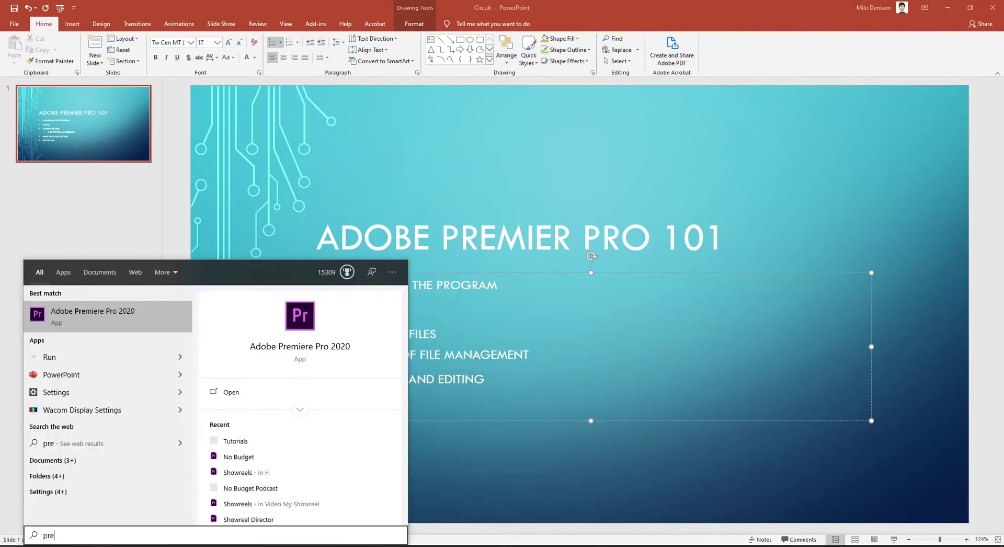
pyautogui.click(51, 323)
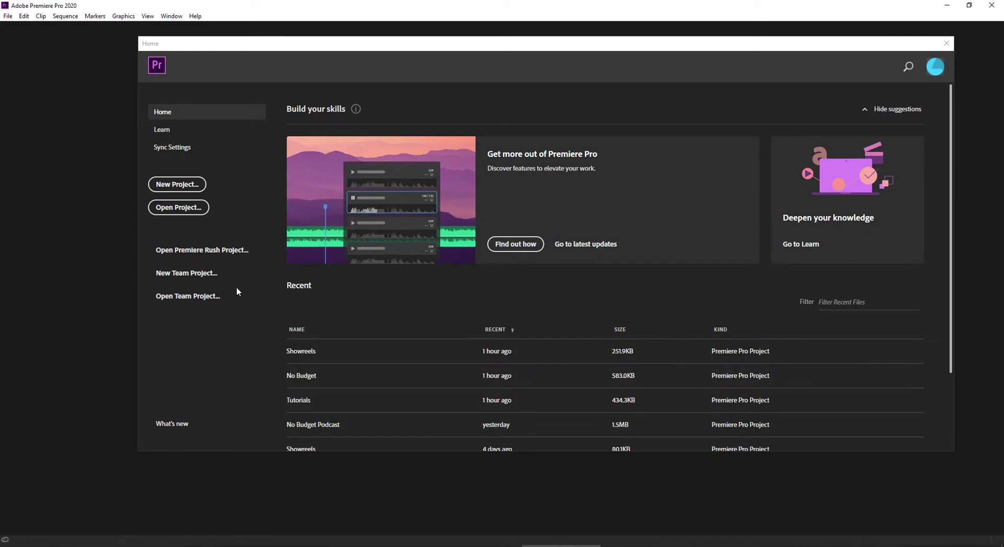
pyautogui.click(172, 185)
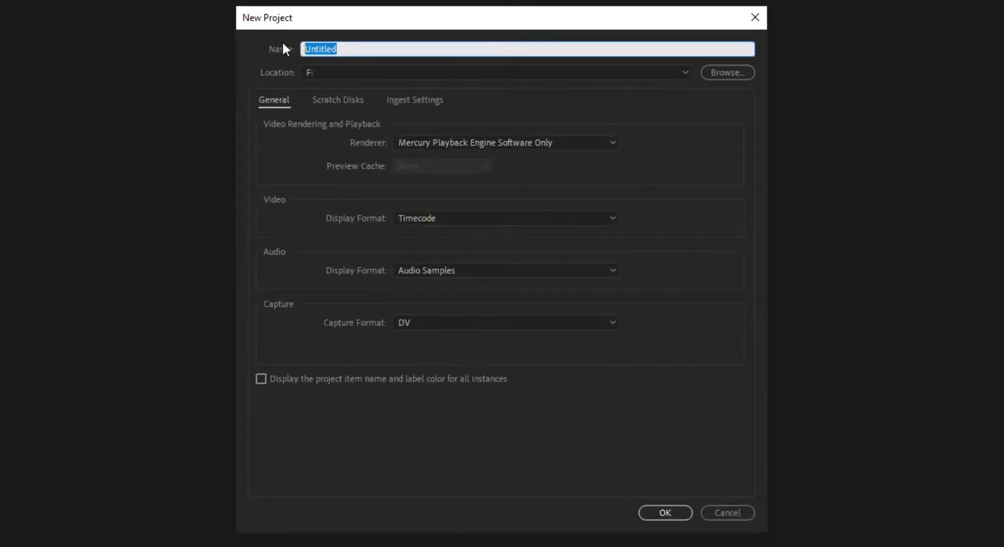
# Name the project 'Demo 1' and set its location to E:\Video Work and Shorts\London Tube
pyautogui.write('Demo 1')
pyautogui.click(322, 73)
pyautogui.click(715, 73)
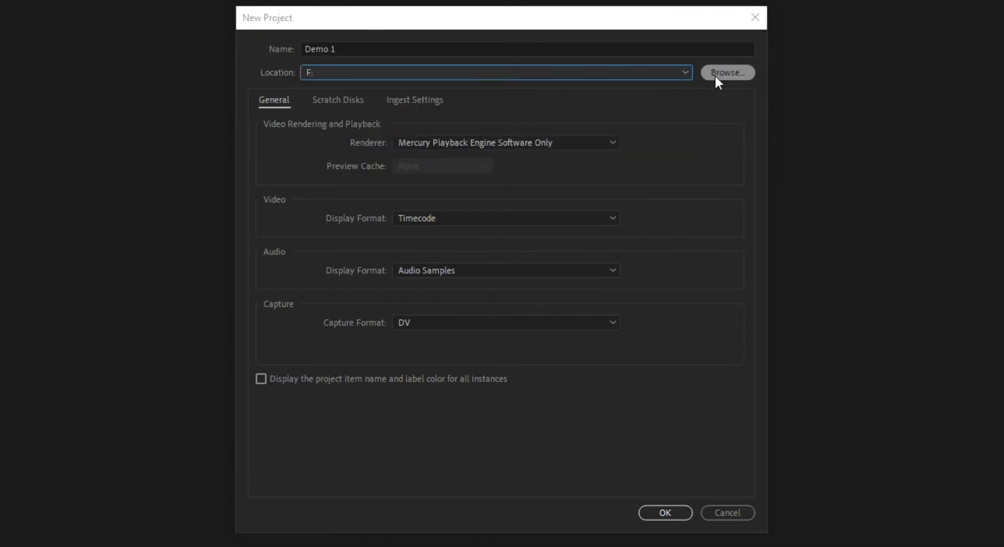
pyautogui.click(716, 73)
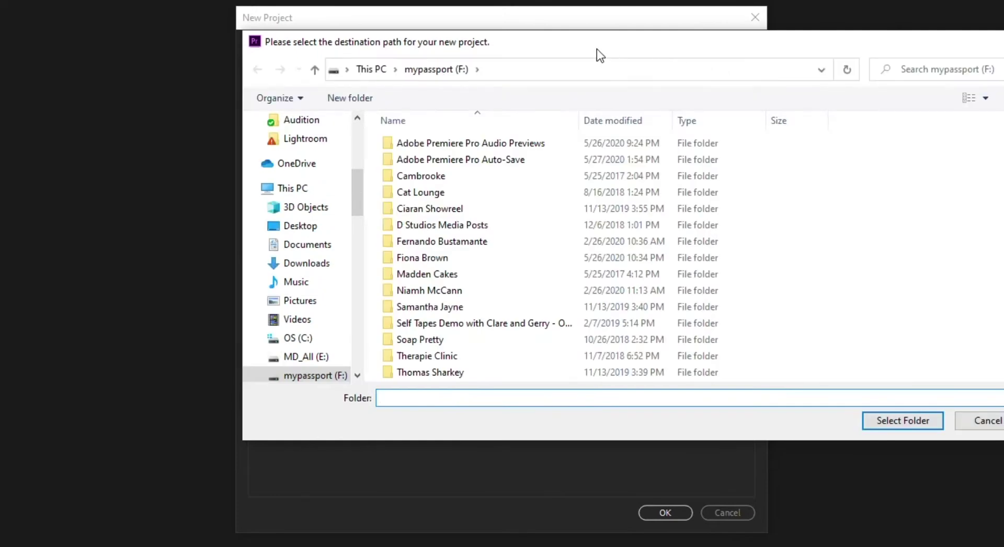
pyautogui.click(239, 249)
pyautogui.scroll(-2, 331, 256)
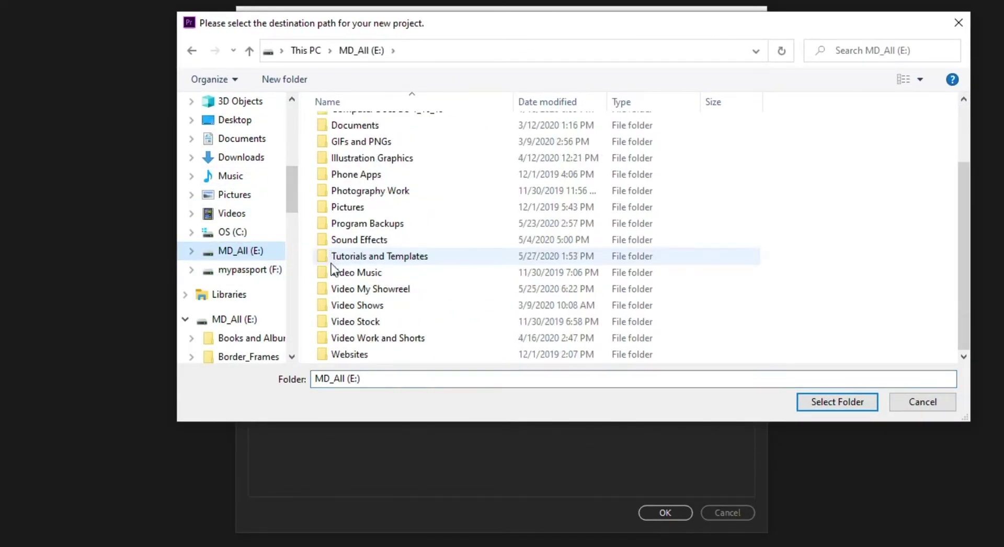
pyautogui.doubleClick(349, 336)
pyautogui.scroll(-3, 362, 306)
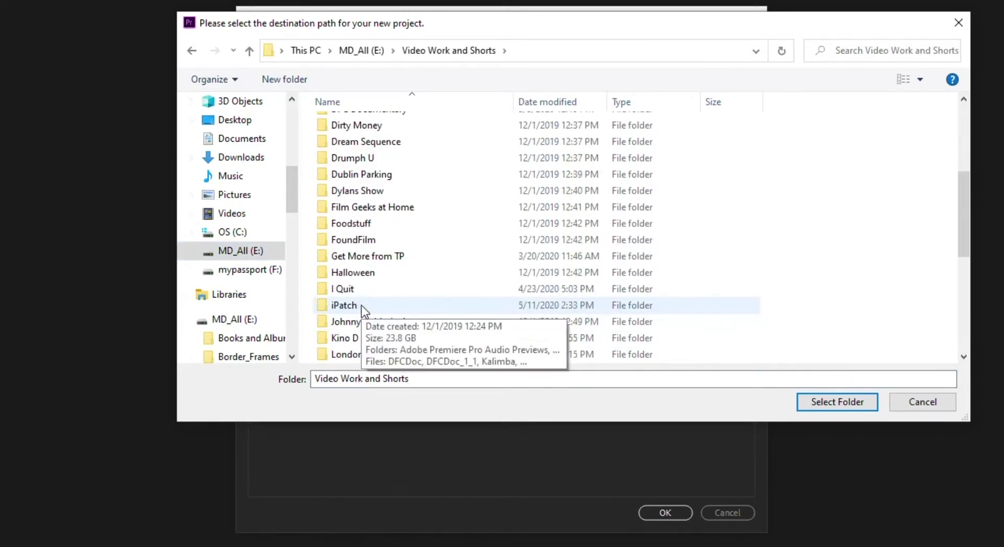
pyautogui.scroll(-2, 362, 306)
pyautogui.doubleClick(355, 262)
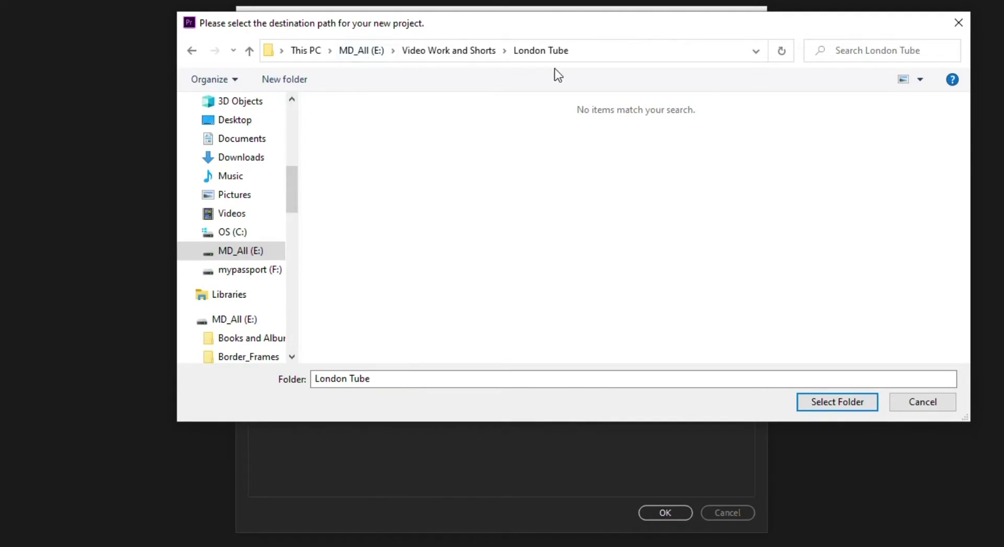
pyautogui.click(849, 403)
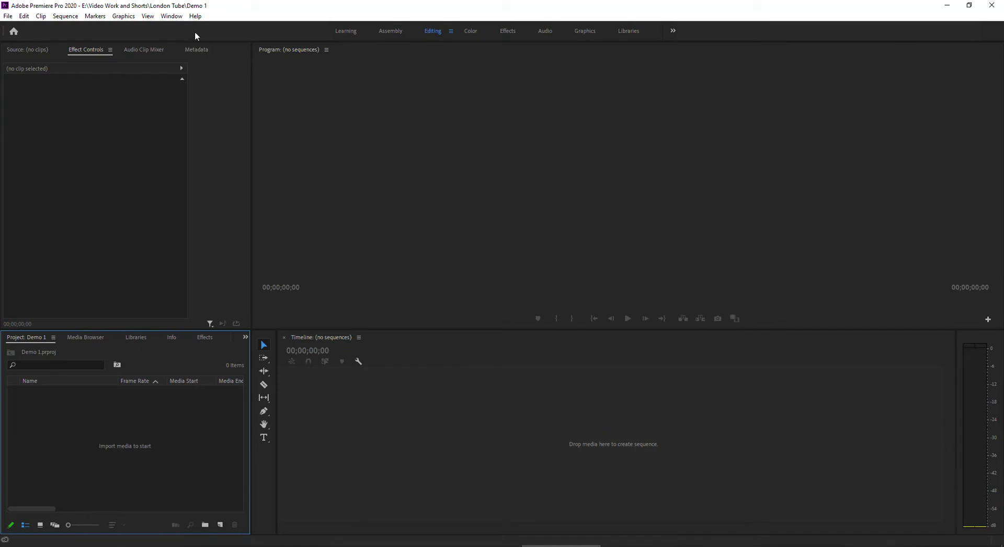
pyautogui.click(172, 16)
pyautogui.moveTo(220, 28)
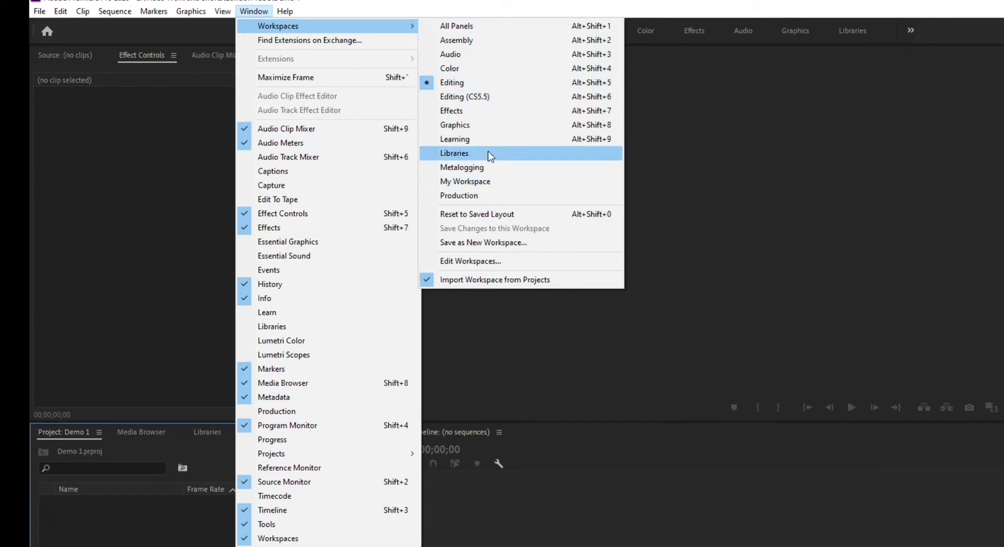
pyautogui.press('Escape')
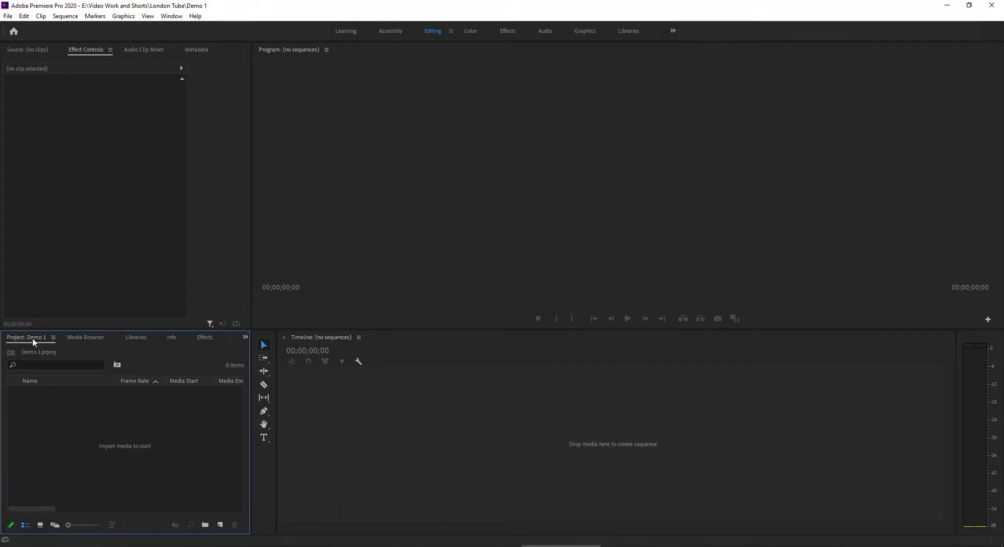
# Import the four London Tube mp4 clips and two jpg images from the Explorer window into the Project panel
pyautogui.doubleClick(125, 450)
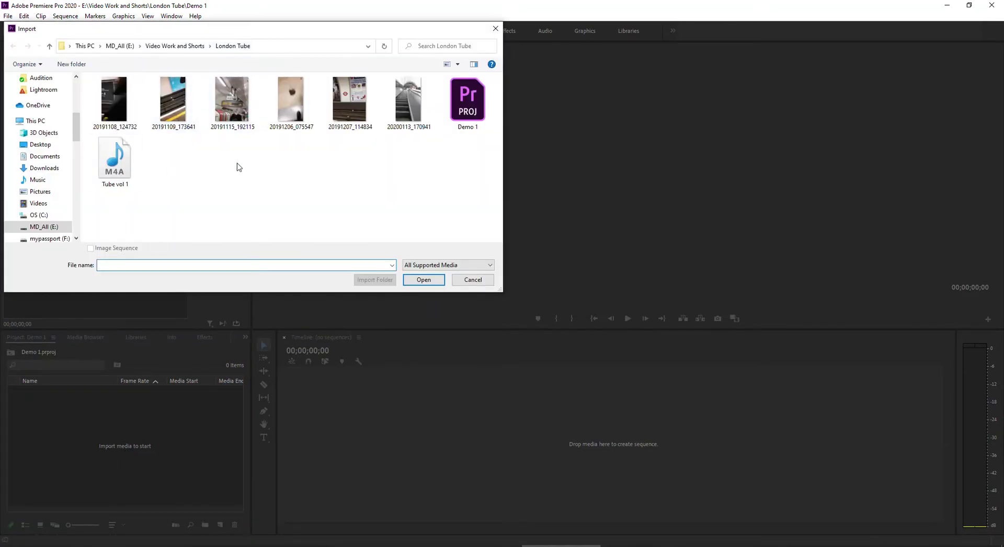
pyautogui.click(473, 279)
pyautogui.click(8, 16)
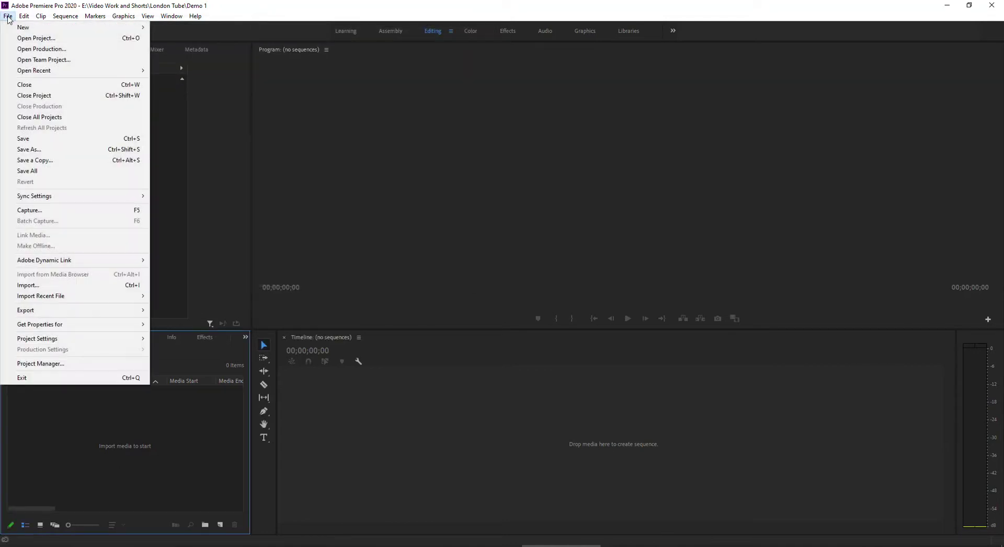
pyautogui.click(56, 284)
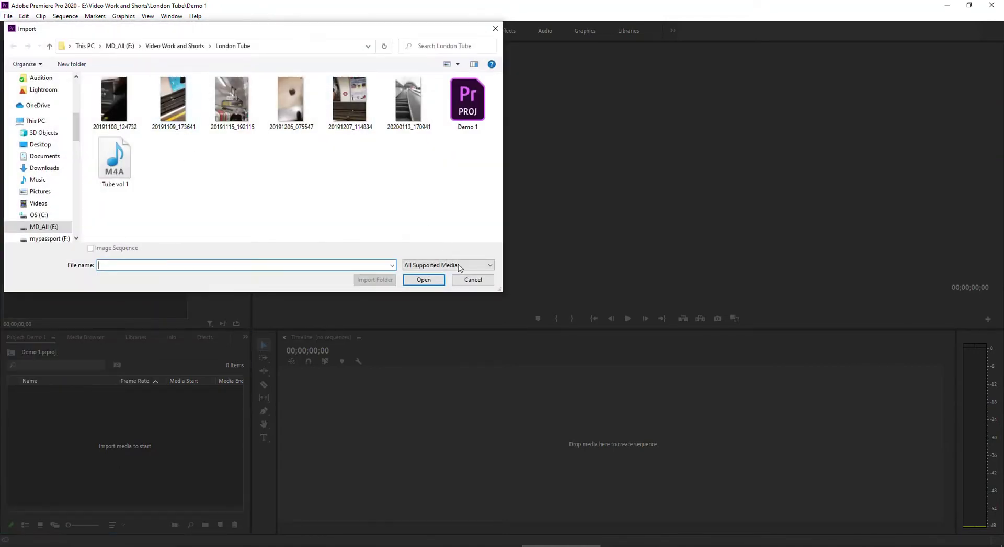
pyautogui.click(466, 281)
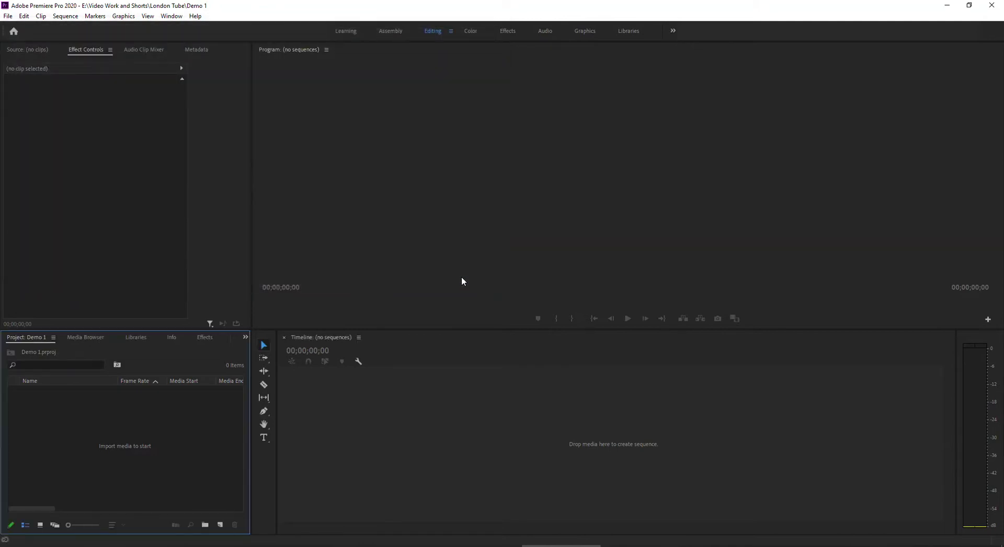
pyautogui.hotkey('ctrl', 'i')
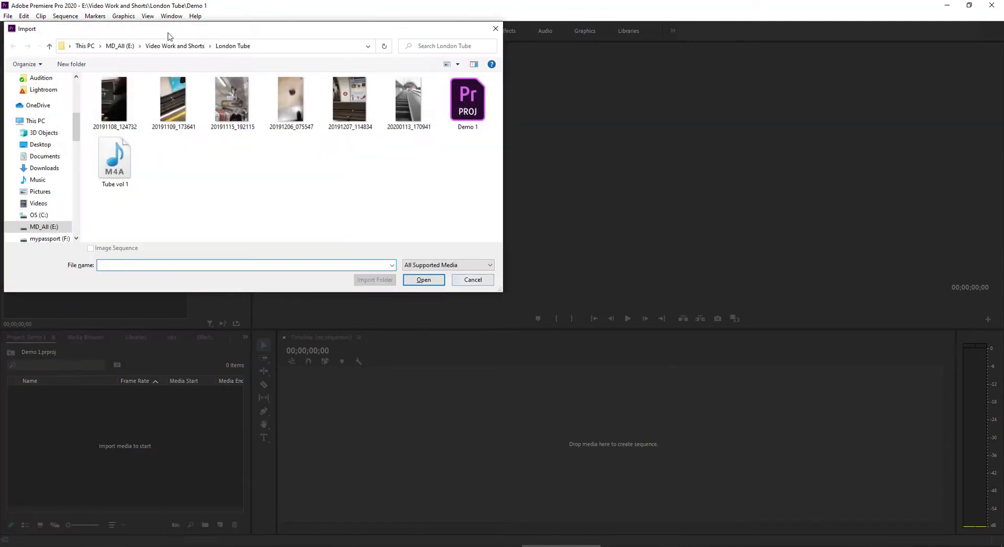
pyautogui.click(477, 281)
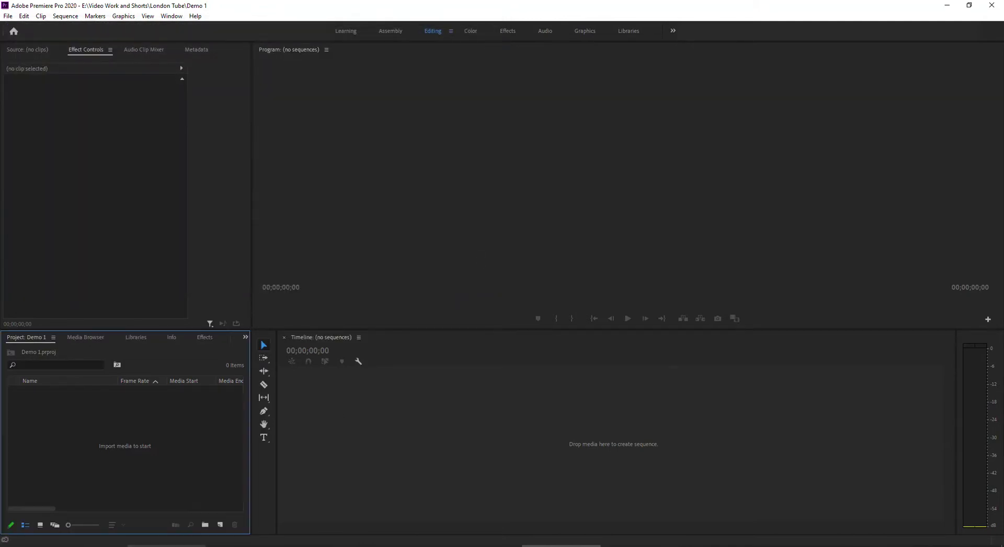
pyautogui.click(88, 516)
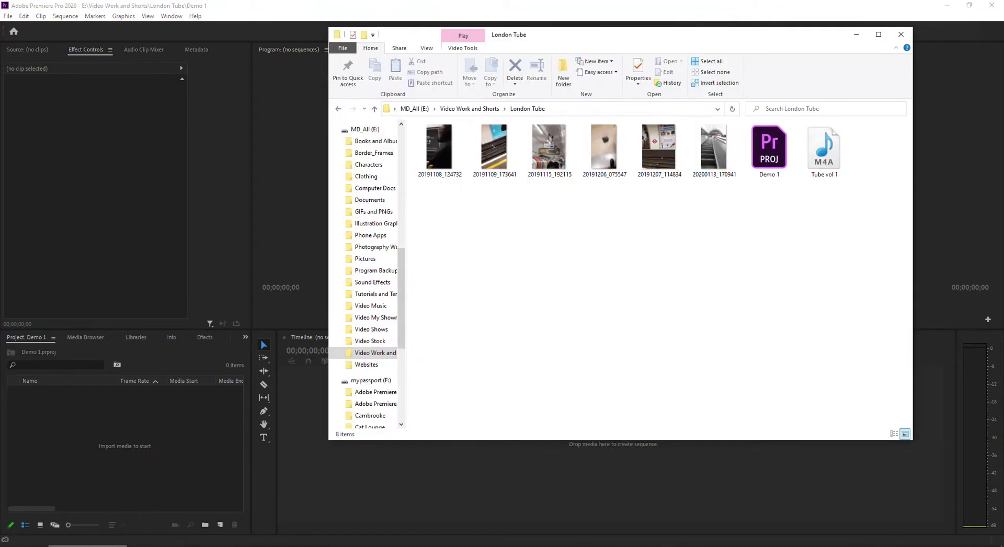
pyautogui.moveTo(730, 248); pyautogui.dragTo(64, 454)
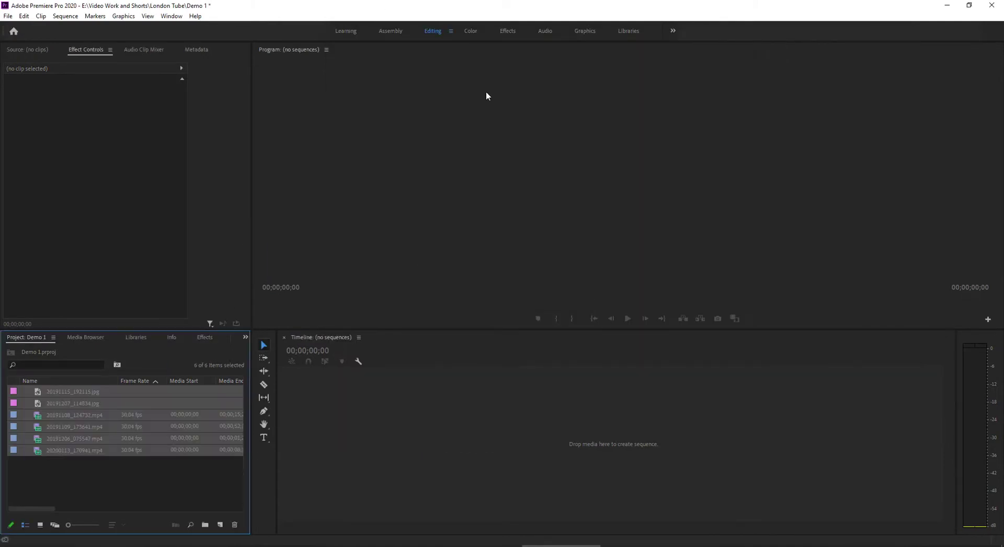
# Create a sequence from clip 20191108_124732.mp4 on the empty timeline
pyautogui.click(99, 496)
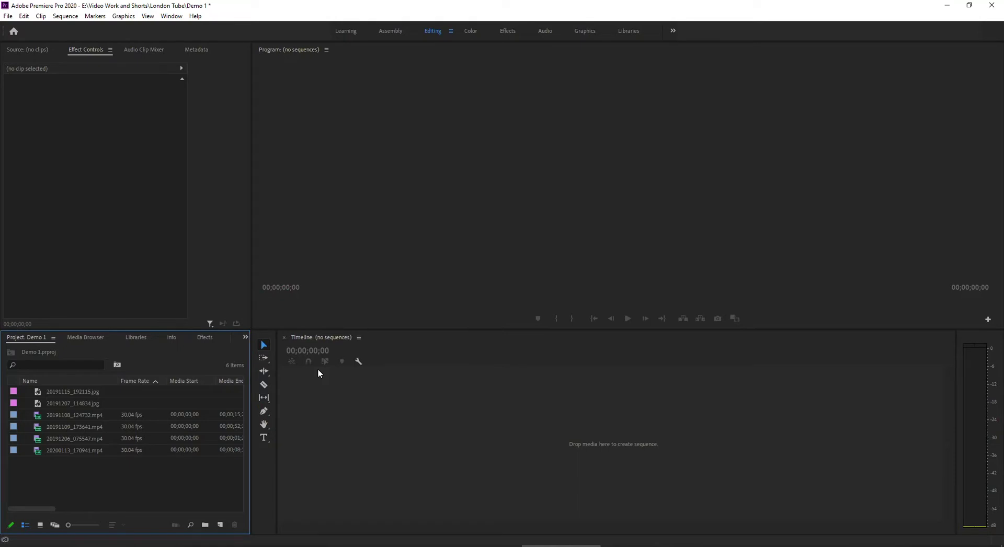
pyautogui.click(34, 416)
pyautogui.moveTo(80, 417); pyautogui.dragTo(403, 464)
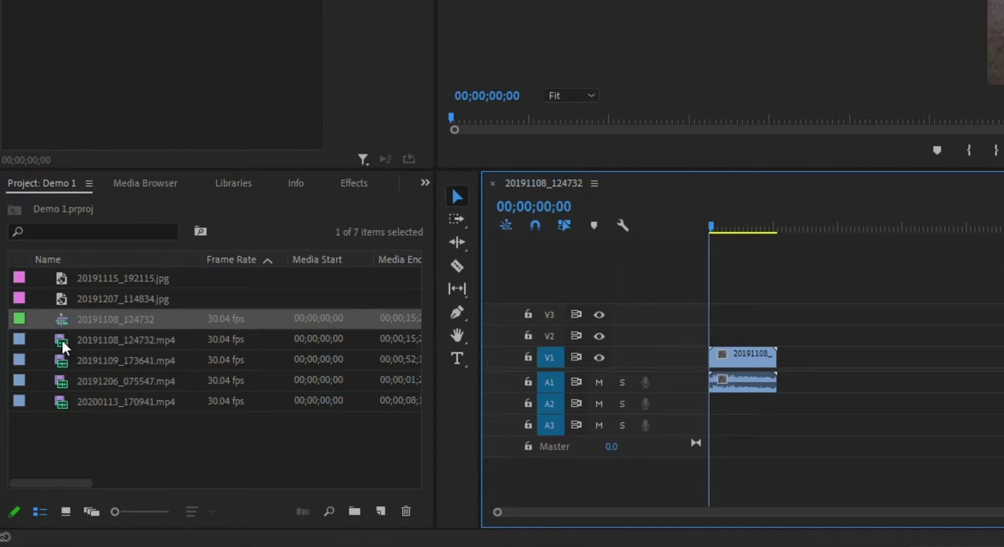
# Rename the new sequence to 'Demo 1'
pyautogui.click(98, 319)
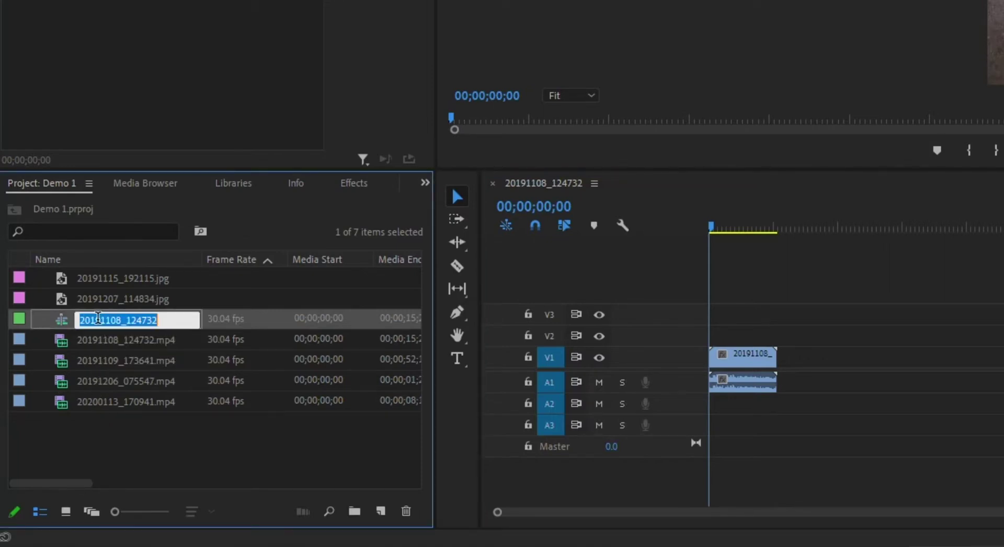
pyautogui.write('Demo 1')
pyautogui.press('Tab')
pyautogui.click(111, 422)
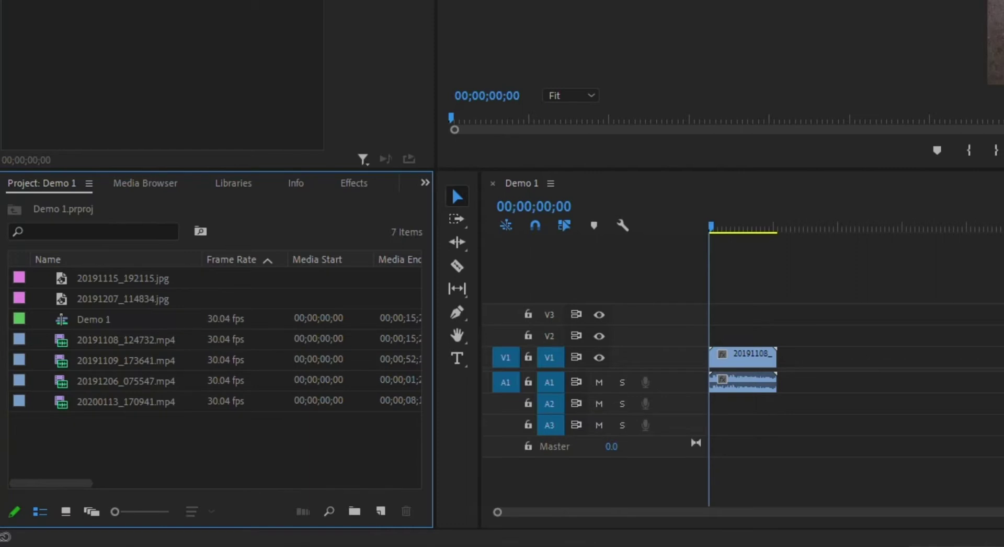
# Create a new sequence 'Demo 2' from the Digital SLR DSLR 1080p30 preset
pyautogui.click(389, 506)
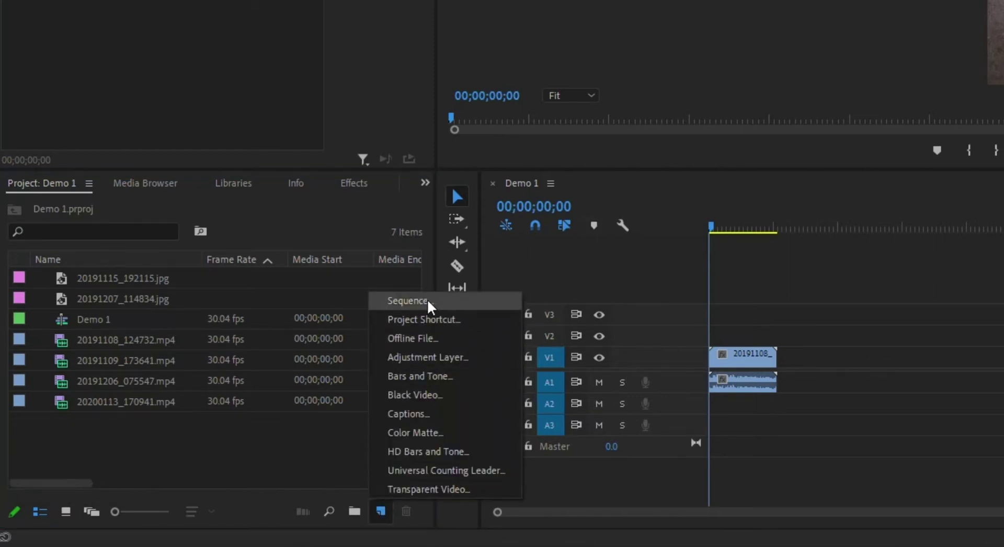
pyautogui.click(212, 466)
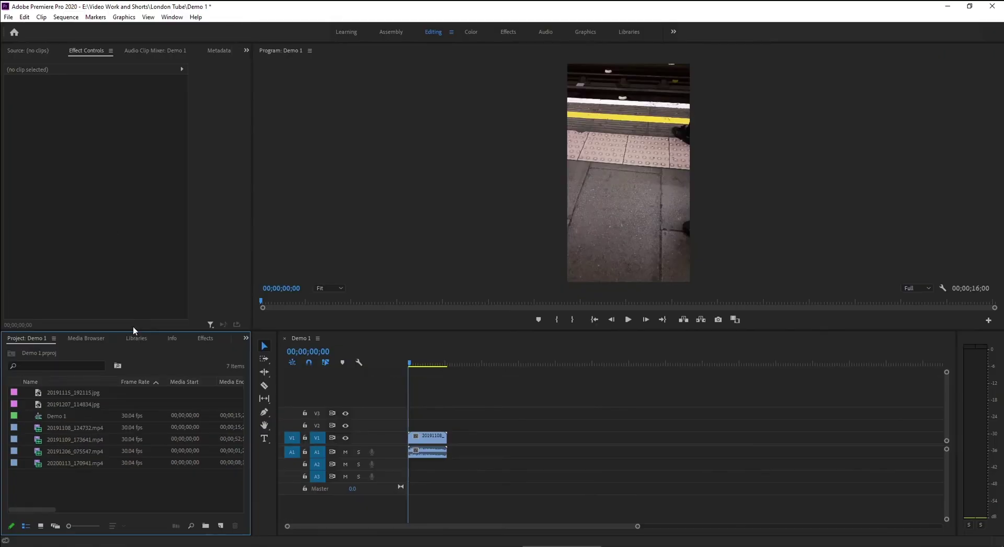
pyautogui.click(9, 17)
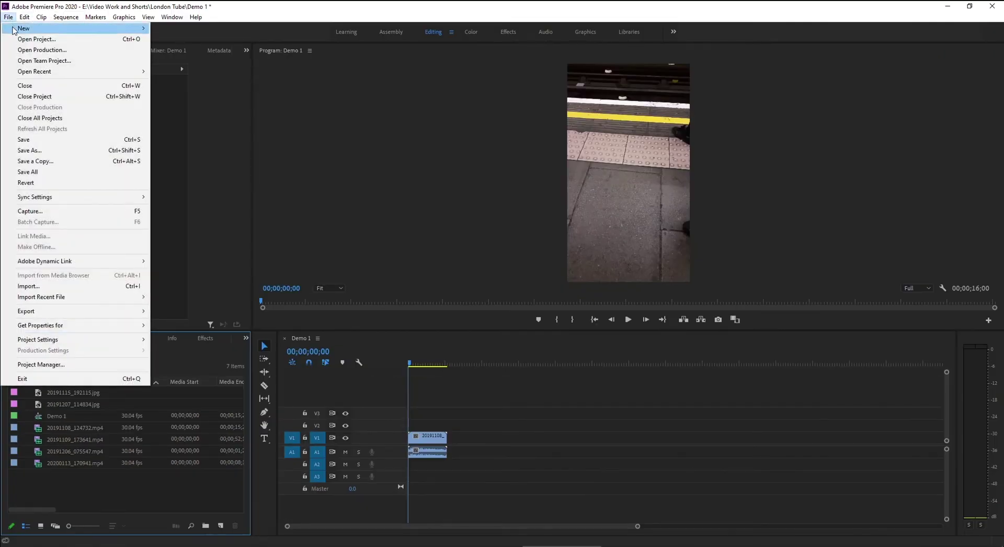
pyautogui.moveTo(14, 30)
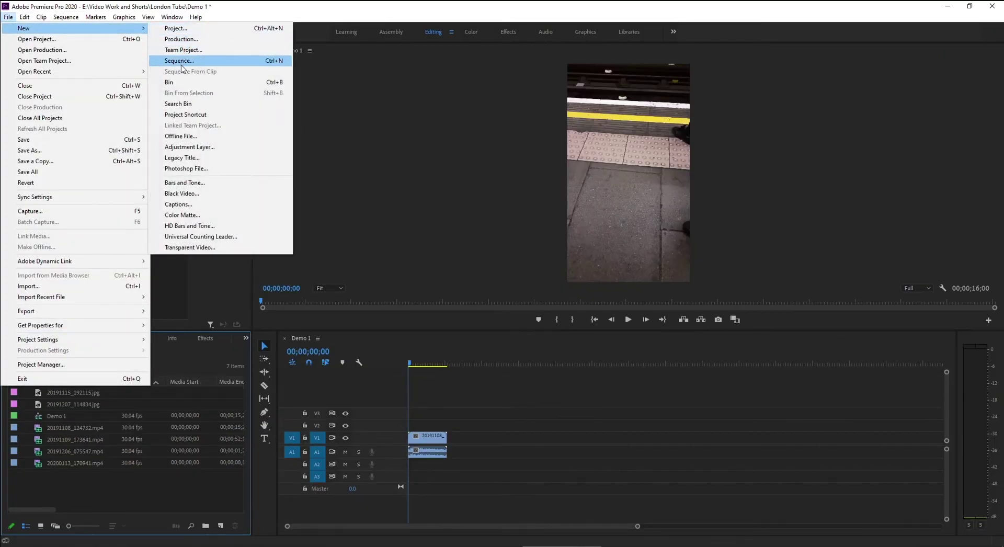
pyautogui.click(181, 62)
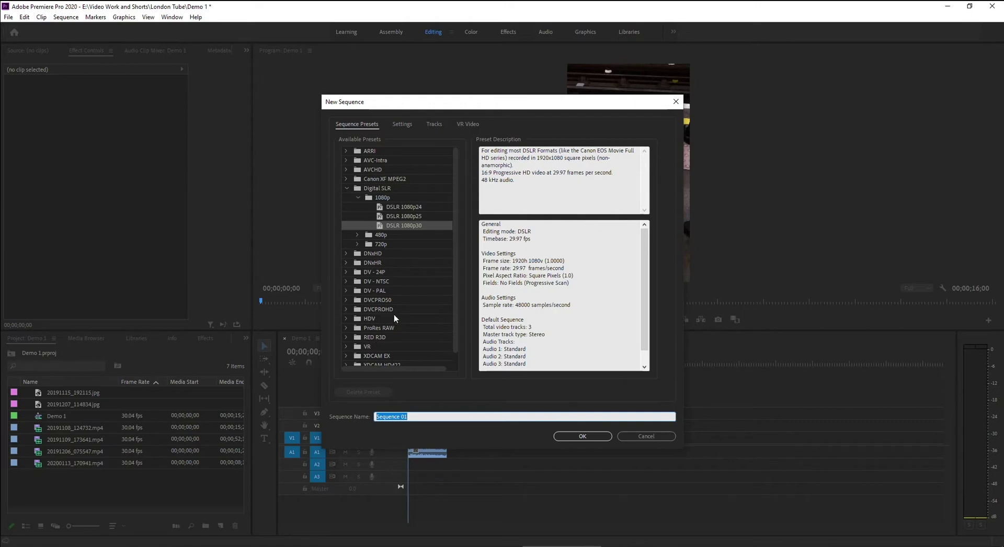
pyautogui.scroll(-1, 395, 306)
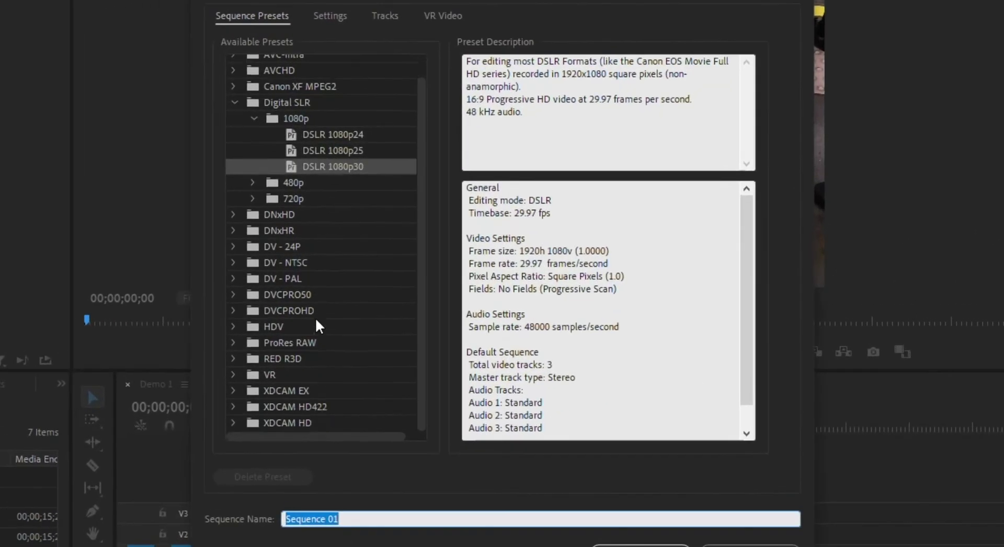
pyautogui.scroll(1, 298, 291)
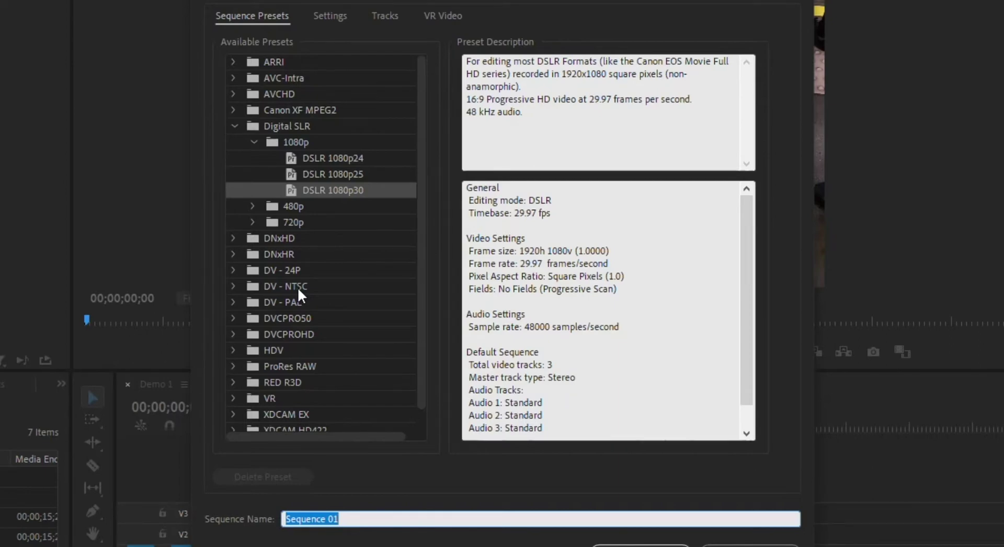
pyautogui.click(294, 192)
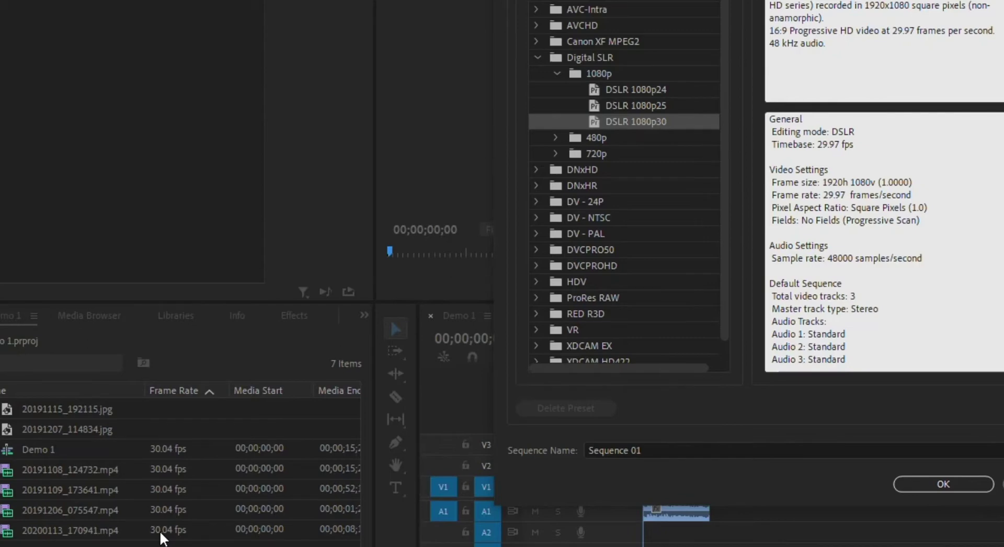
pyautogui.click(644, 449)
pyautogui.write('Demo 2')
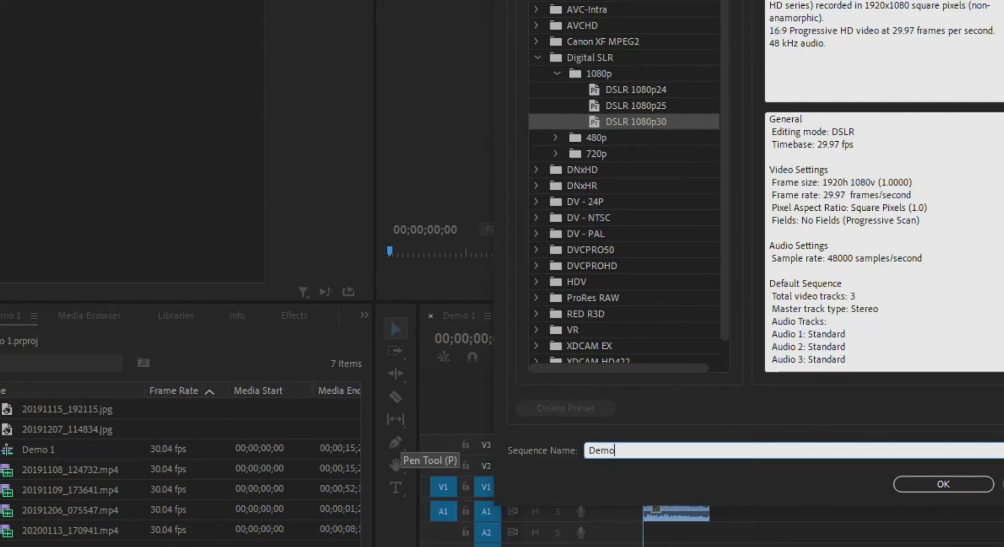
pyautogui.click(965, 482)
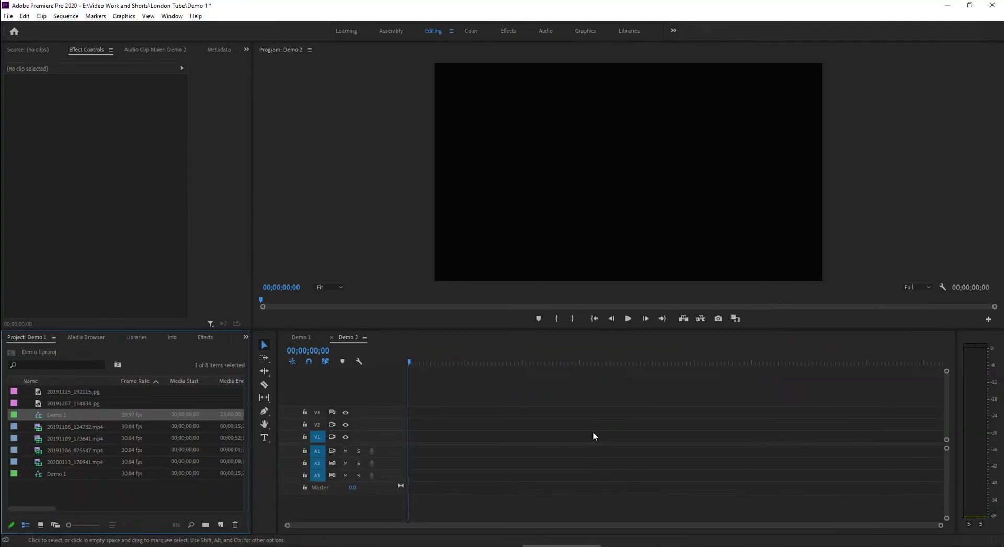
# Add 20191108_124732.mp4 to Demo 2 and change the sequence settings to match the vertical clip
pyautogui.click(38, 427)
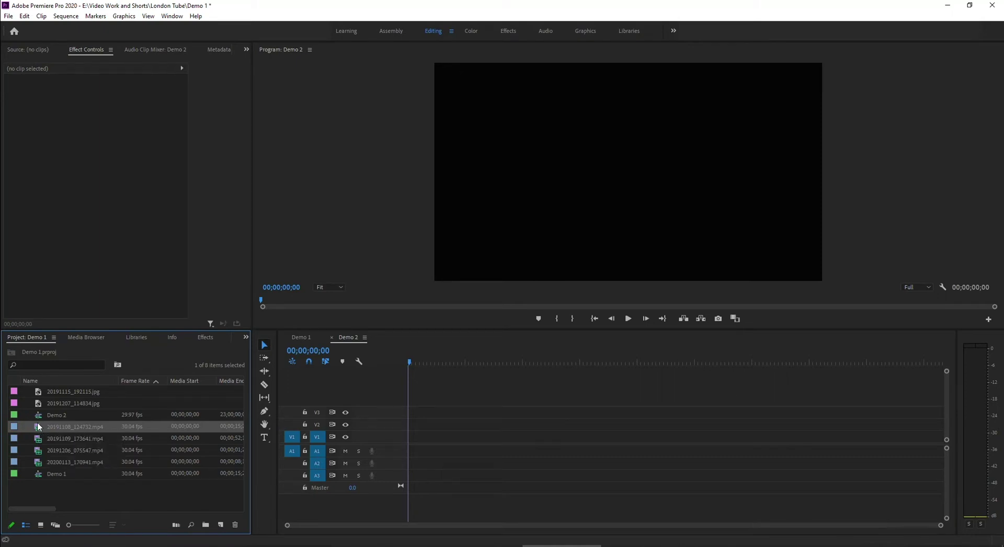
pyautogui.moveTo(38, 426); pyautogui.dragTo(430, 439)
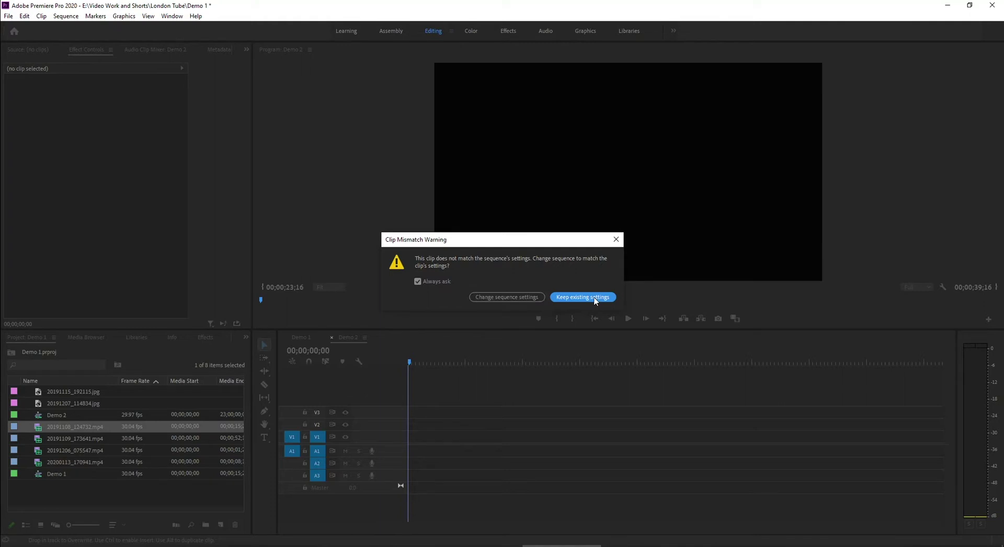
pyautogui.click(513, 296)
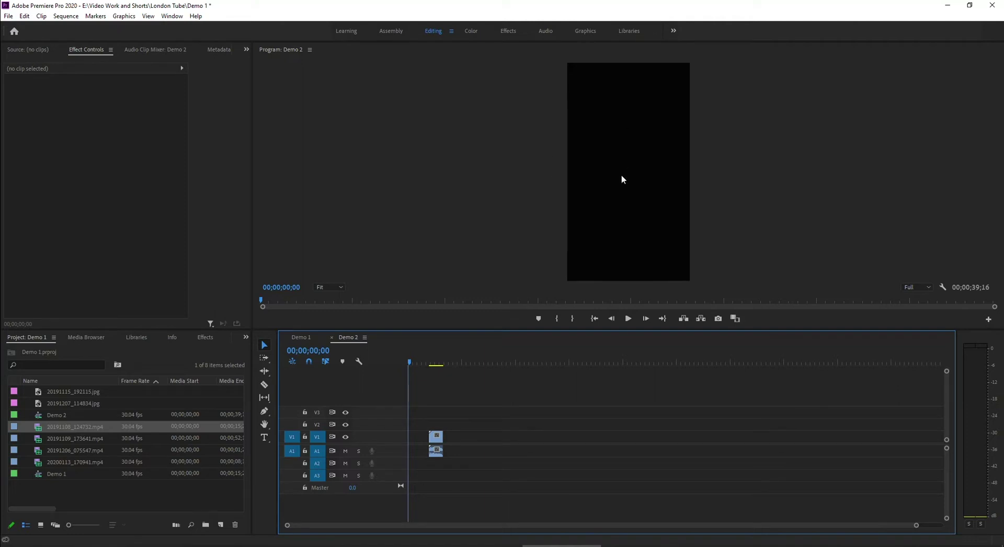
# Close the Demo 2 sequence and create a new sequence named 'Demo 3'
pyautogui.hotkey('ctrl', 'w')
pyautogui.click(221, 525)
pyautogui.click(232, 405)
pyautogui.scroll(-2, 346, 302)
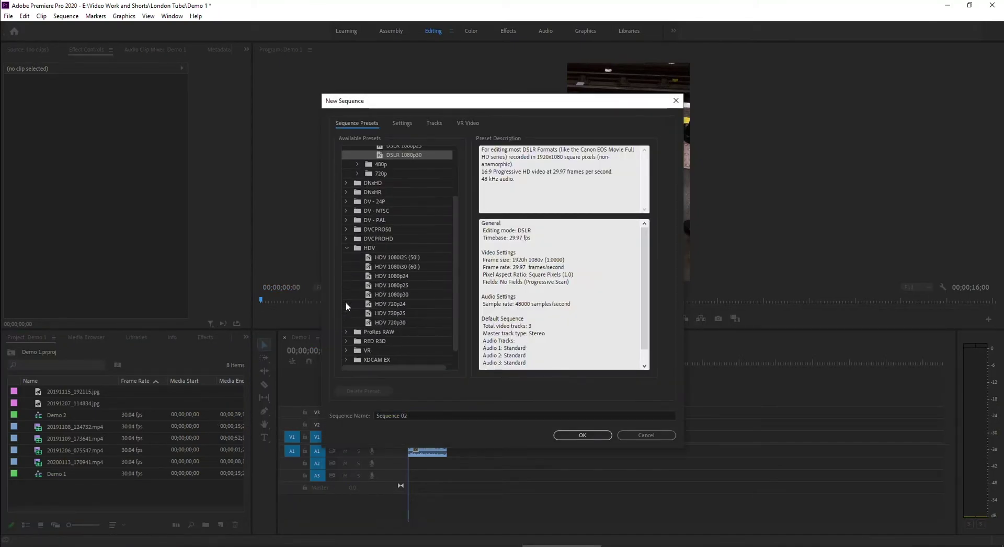
pyautogui.scroll(3, 346, 277)
pyautogui.write('Demo 3')
pyautogui.press('Return')
# Add 20191108_124732.mp4 to Demo 3, keeping existing settings, and move the playhead to its start
pyautogui.click(40, 427)
pyautogui.moveTo(88, 435); pyautogui.dragTo(442, 435)
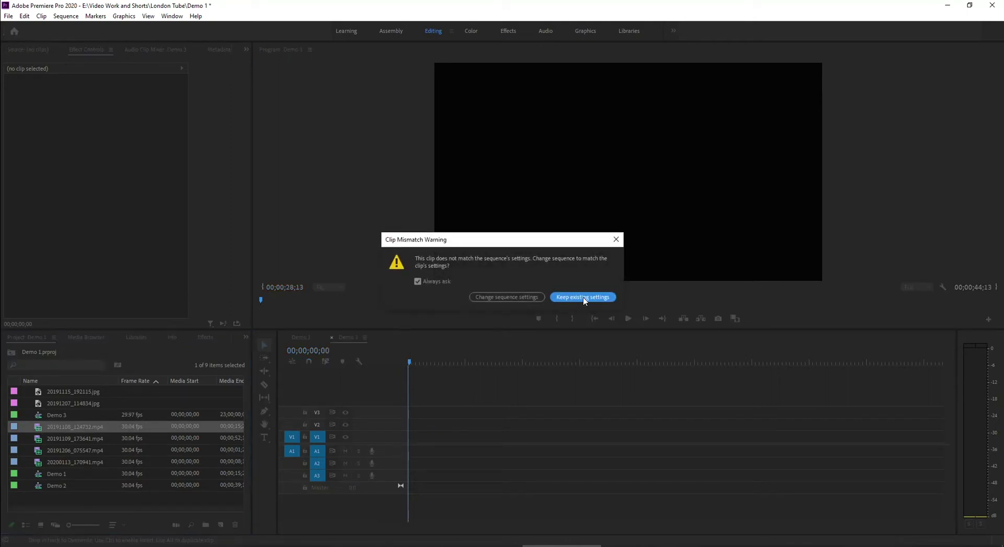
pyautogui.click(583, 297)
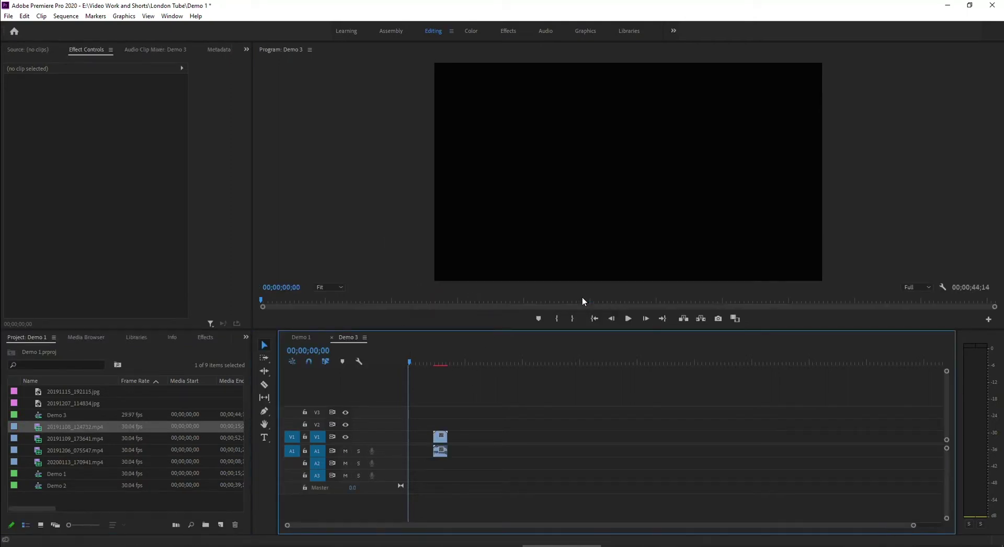
pyautogui.click(439, 361)
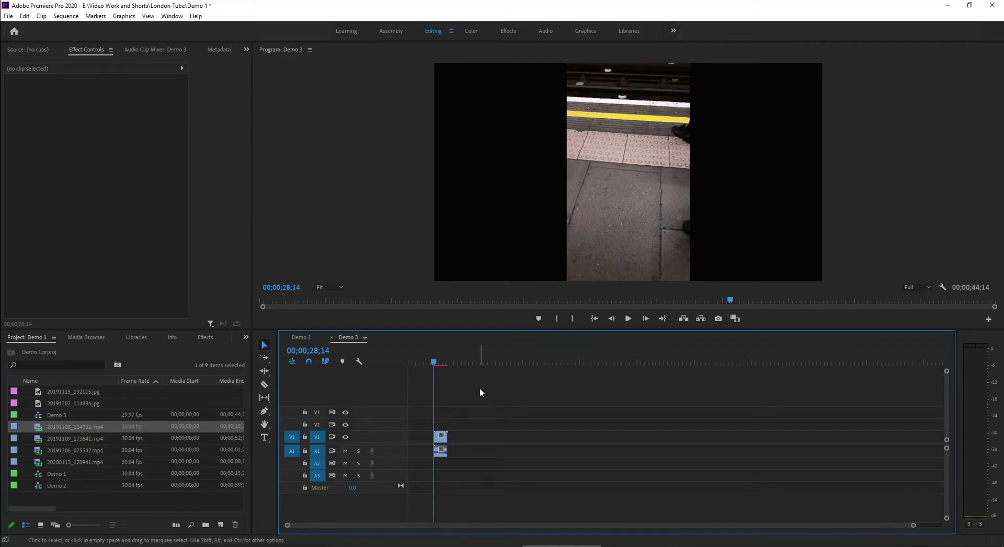
# Set the Demo 3 clip's Motion scale to 323 and position to 960, 1683
pyautogui.click(442, 436)
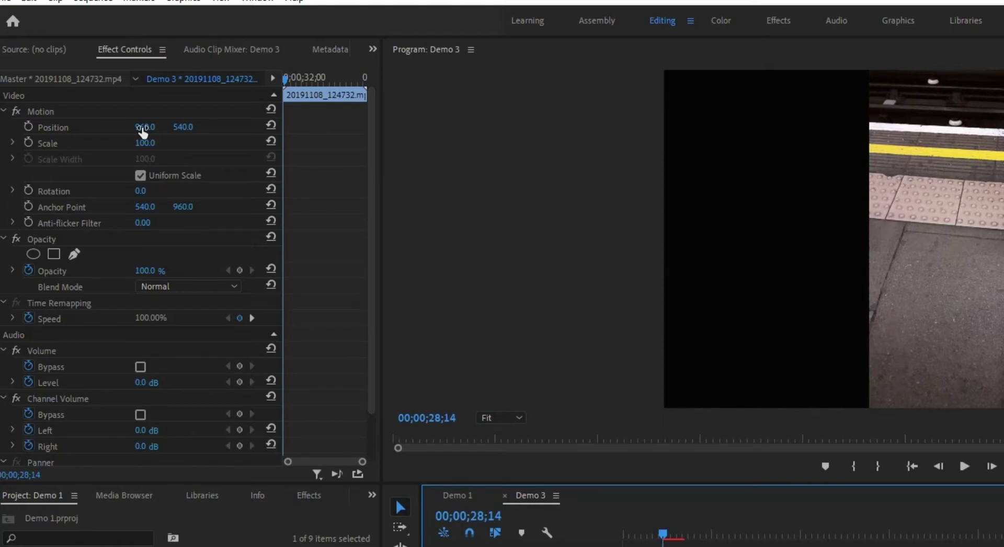
pyautogui.click(142, 129)
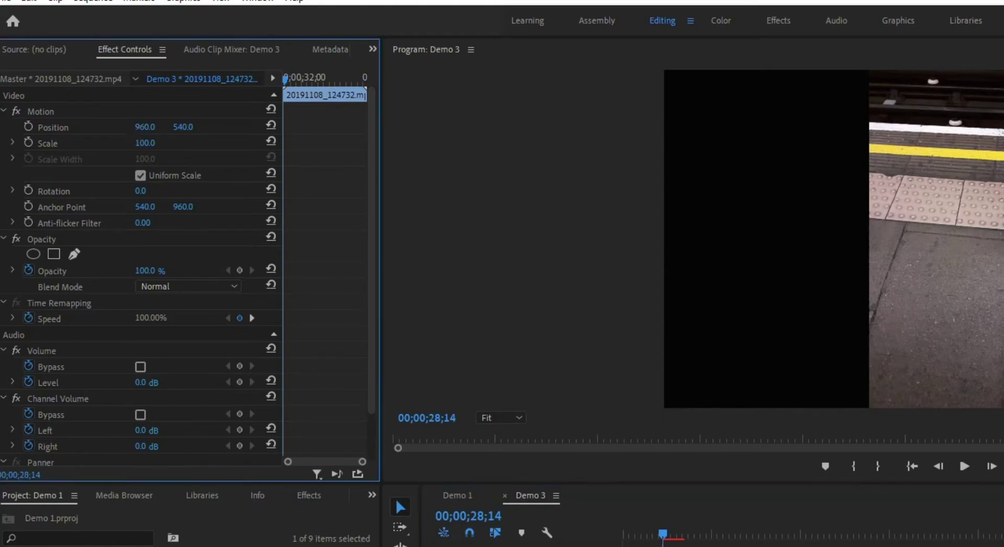
pyautogui.moveTo(142, 128); pyautogui.dragTo(212, 127)
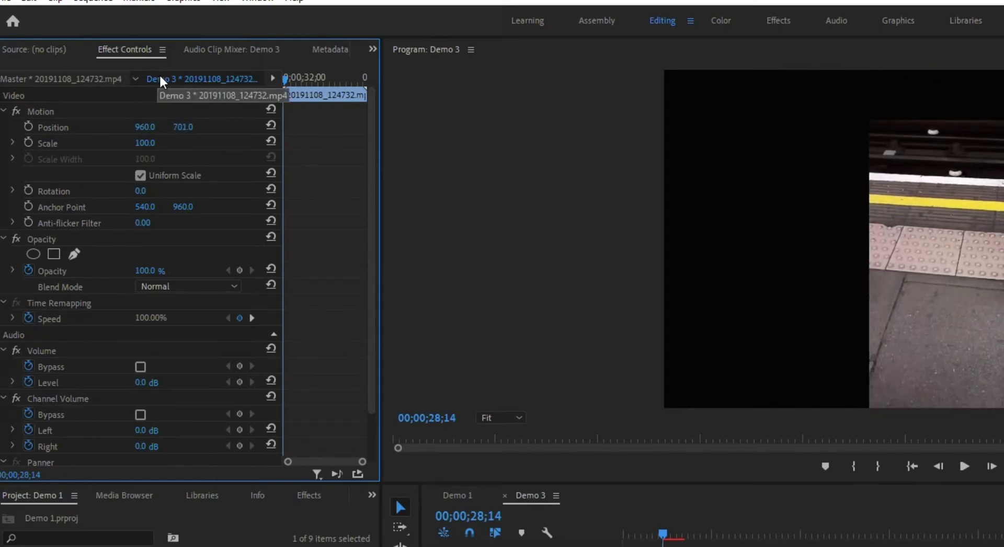
pyautogui.click(184, 127)
pyautogui.write('540')
pyautogui.press('Return')
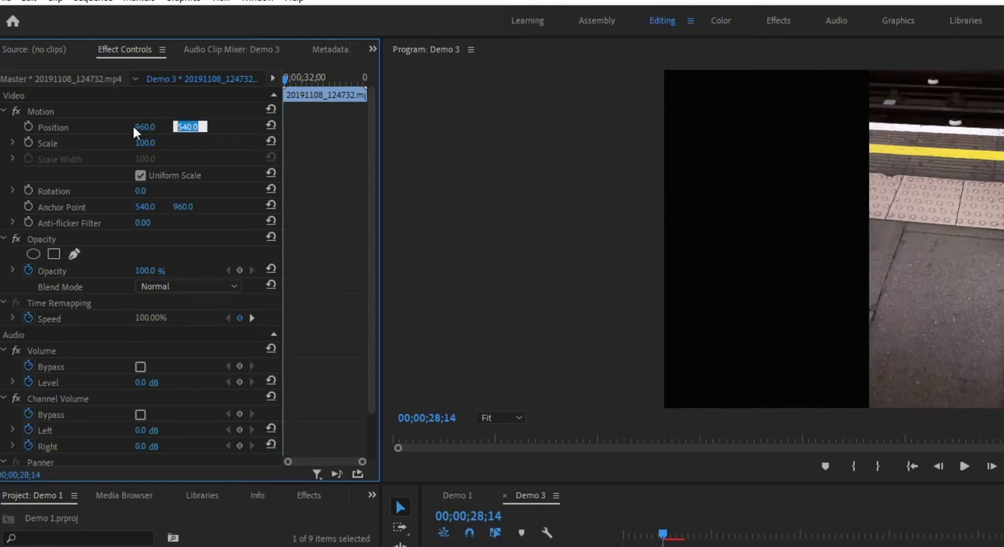
pyautogui.write('100')
pyautogui.press('Return')
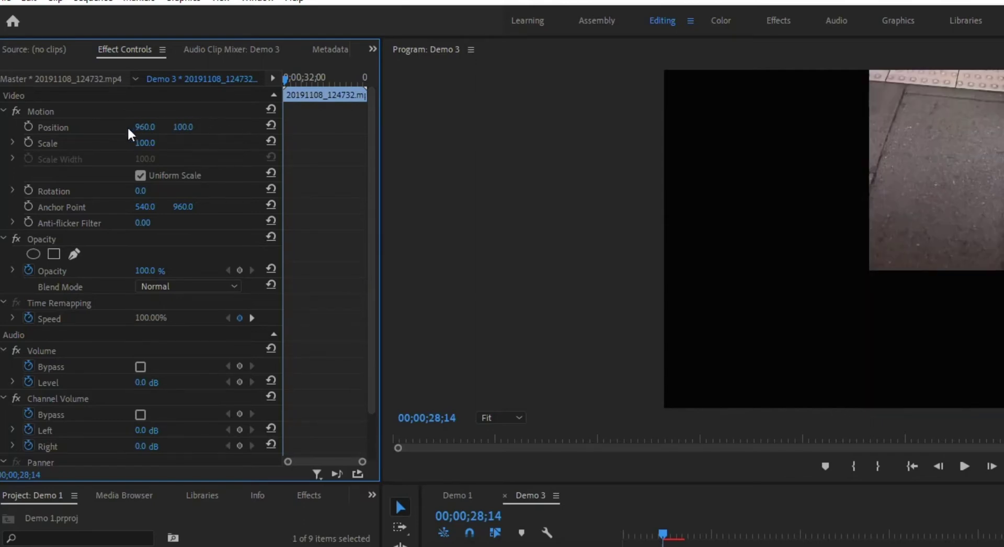
pyautogui.hotkey('ctrl', 'z')
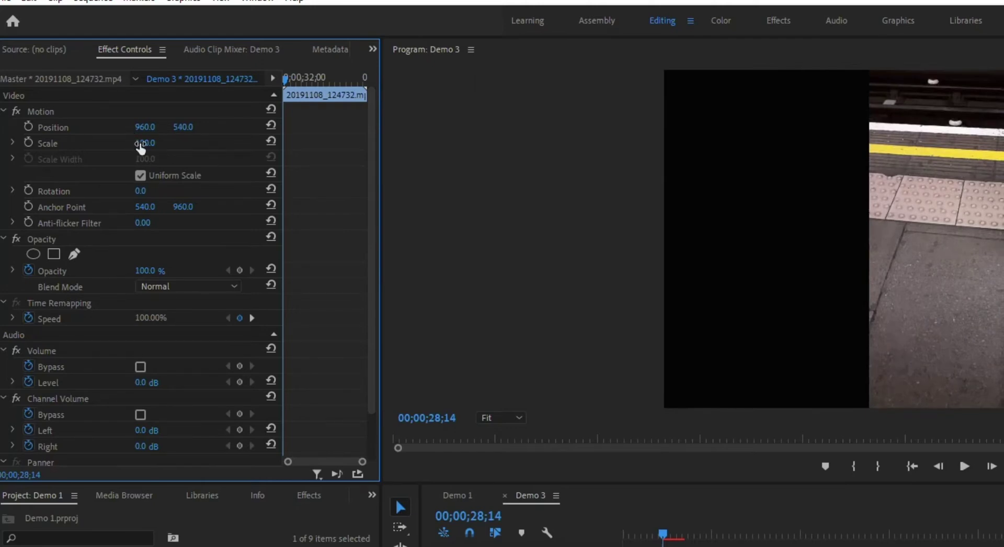
pyautogui.moveTo(140, 147); pyautogui.dragTo(262, 148)
pyautogui.moveTo(175, 131); pyautogui.dragTo(347, 131)
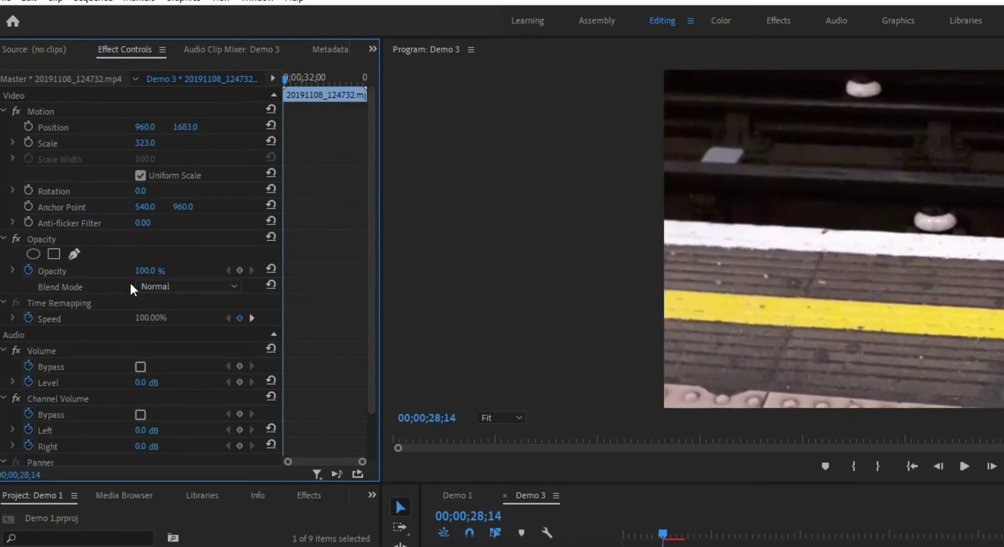
pyautogui.scroll(-3, 133, 309)
pyautogui.click(12, 336)
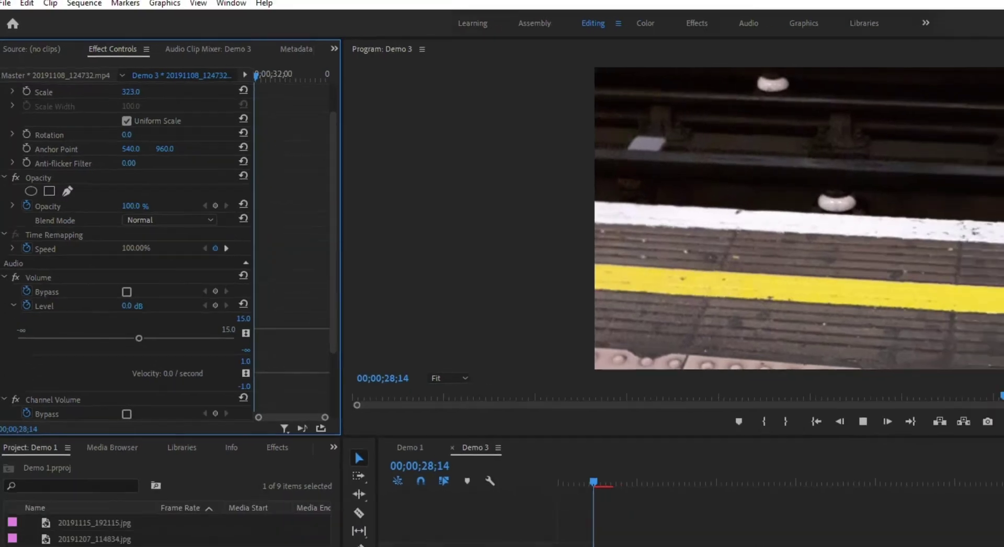
pyautogui.press('space')
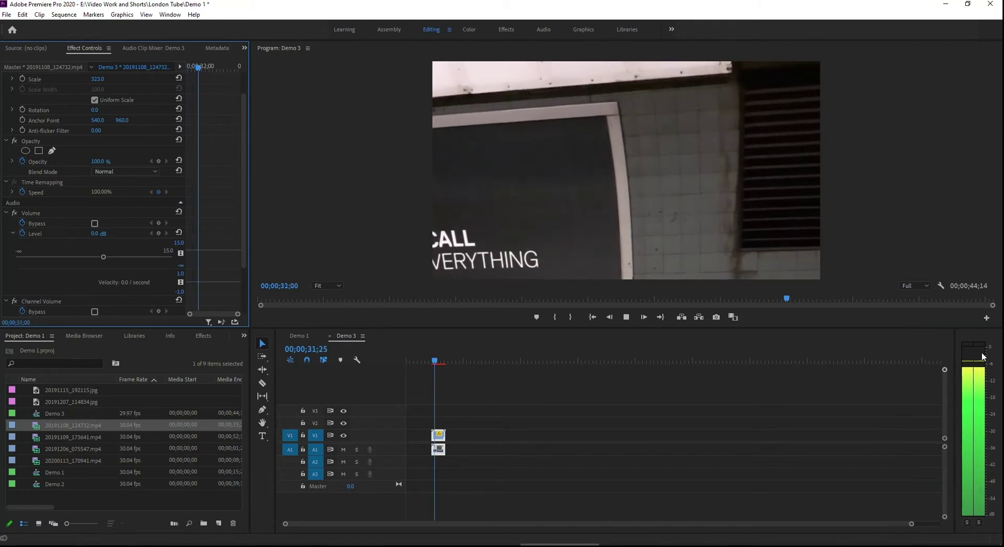
pyautogui.press('space')
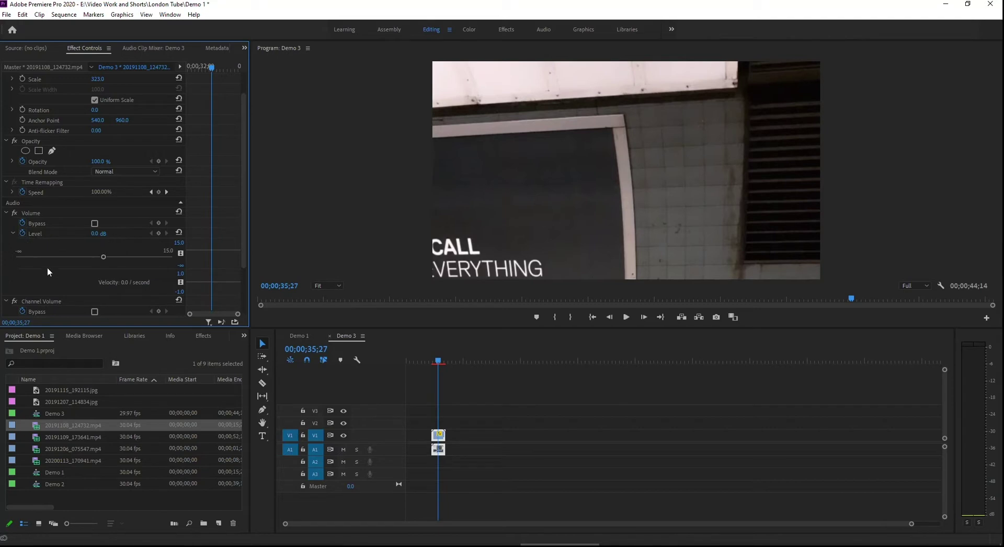
pyautogui.moveTo(104, 258)
pyautogui.mouseDown()
pyautogui.moveTo(73, 260)
pyautogui.moveTo(117, 260)
pyautogui.moveTo(84, 259)
pyautogui.moveTo(93, 265)
pyautogui.mouseUp()
pyautogui.moveTo(96, 257)
pyautogui.mouseDown()
pyautogui.moveTo(120, 256)
pyautogui.moveTo(90, 260)
pyautogui.mouseUp()
pyautogui.click(96, 234)
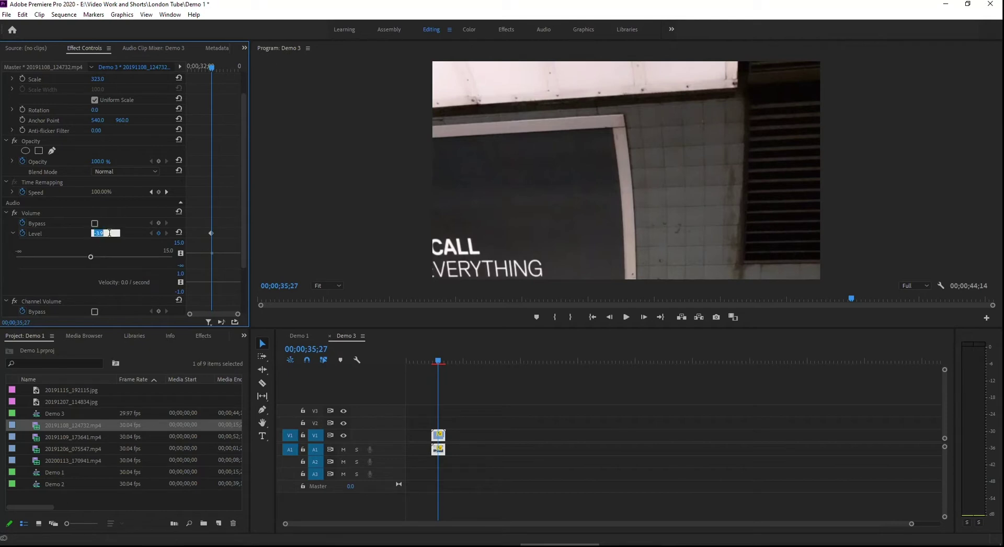
pyautogui.click(84, 262)
pyautogui.press('Delete')
pyautogui.click(6, 213)
pyautogui.click(437, 375)
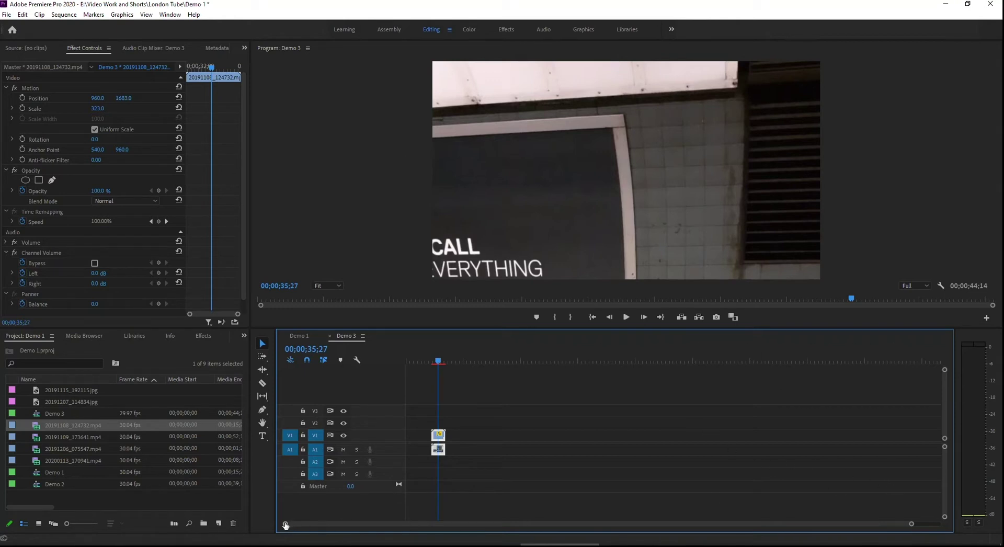
# Zoom the Demo 3 timeline in on the Tube clip and place the playhead at its start
pyautogui.moveTo(285, 524); pyautogui.dragTo(354, 524)
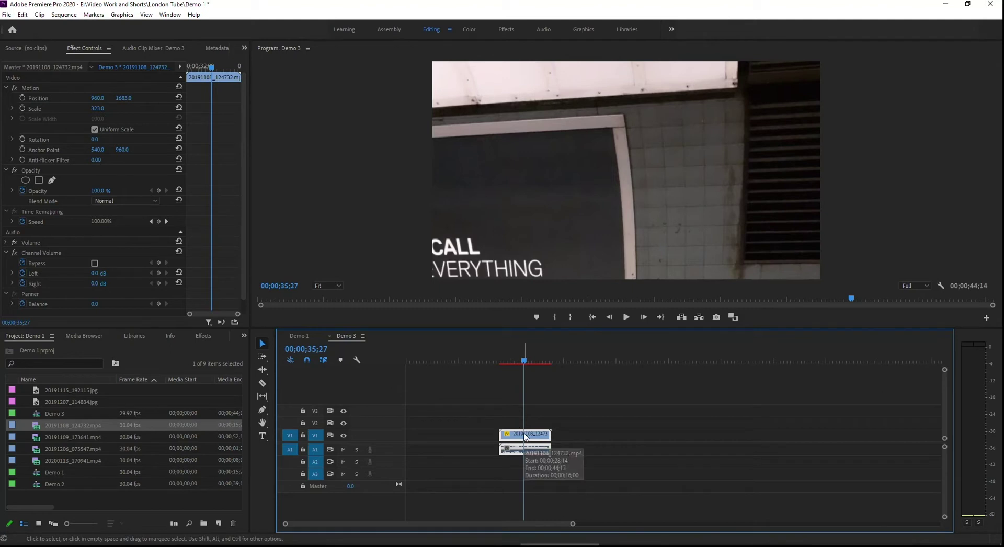
pyautogui.press('=')
pyautogui.press('=')
pyautogui.press('=')
pyautogui.press('-')
pyautogui.press('-')
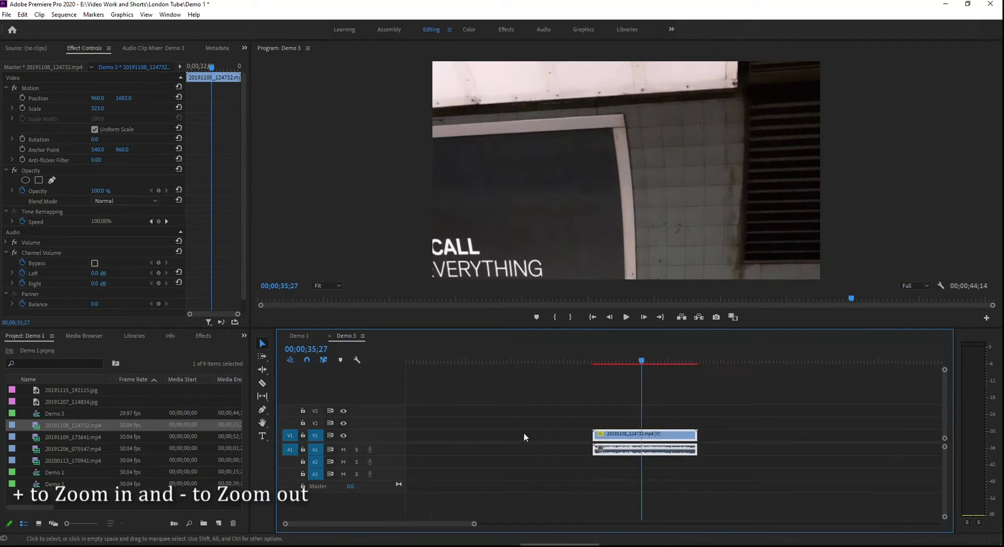
pyautogui.press('=')
pyautogui.press('=')
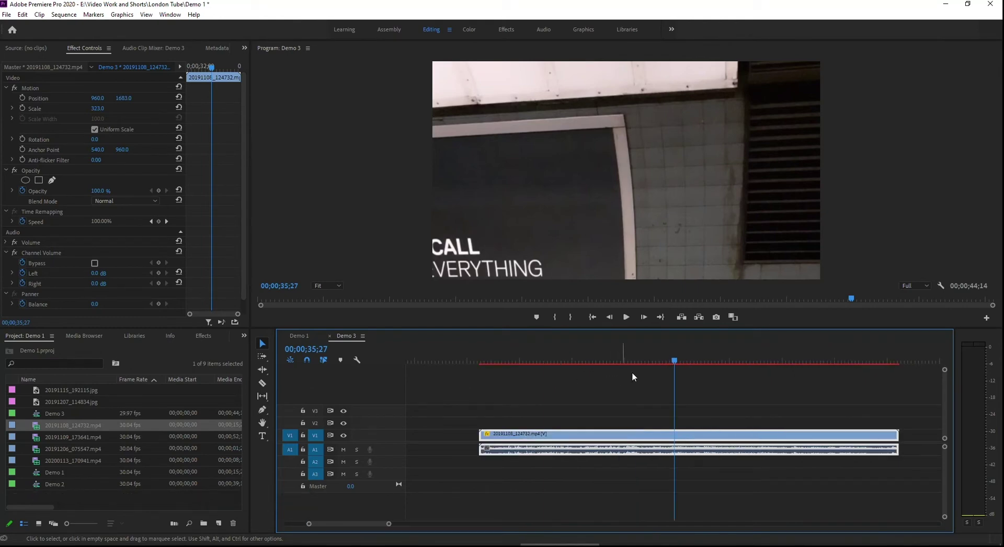
pyautogui.click(482, 366)
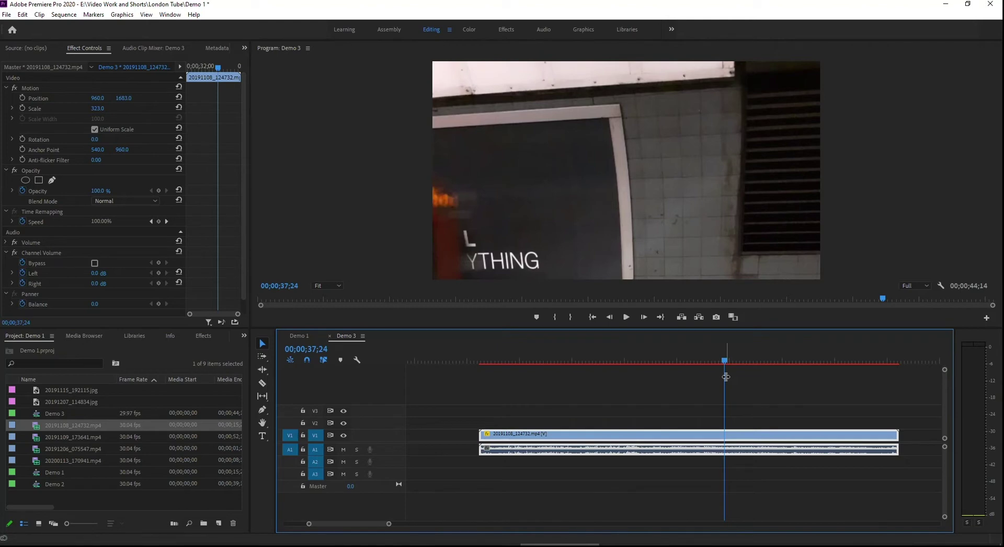
# Cut the clip with the Razor Tool at 00;00;37;24
pyautogui.press('c')
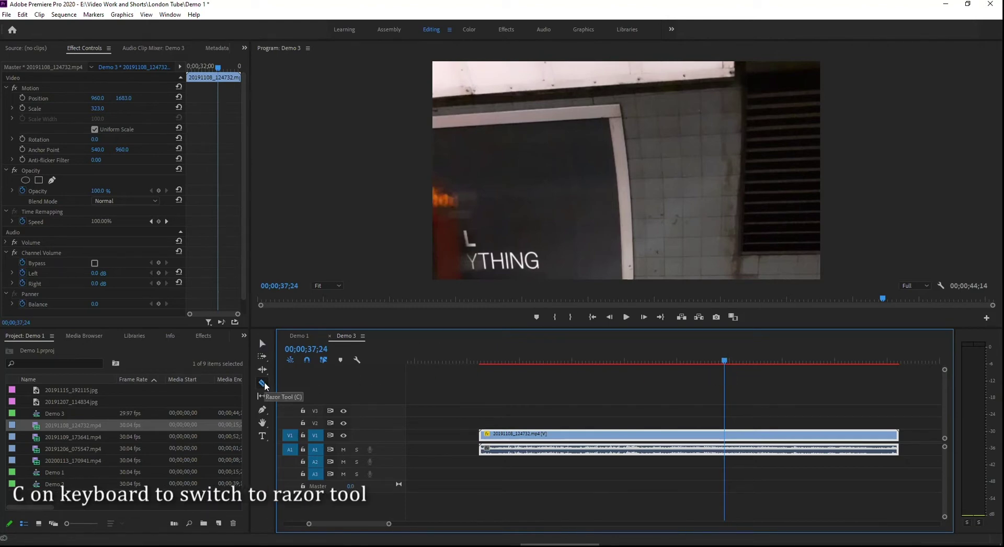
pyautogui.click(263, 383)
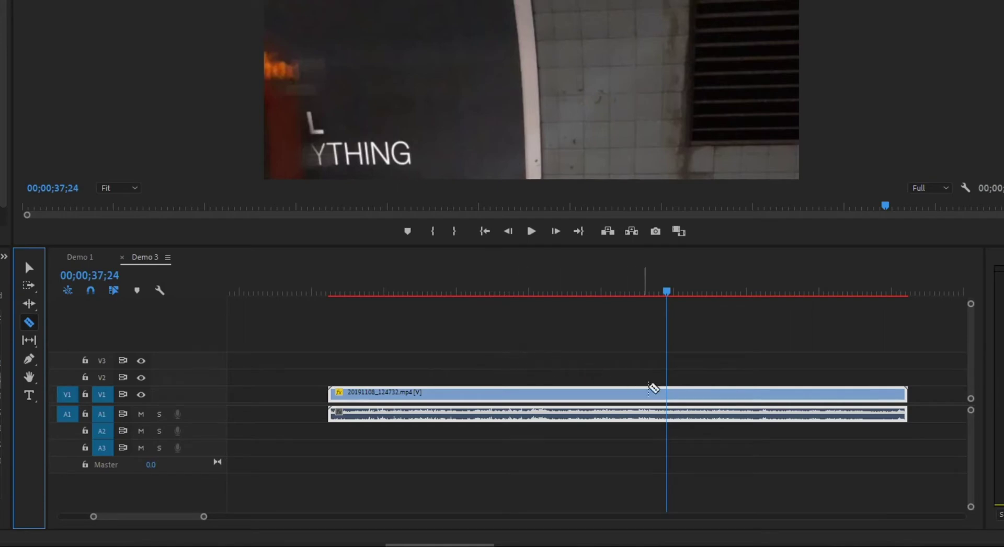
pyautogui.click(668, 395)
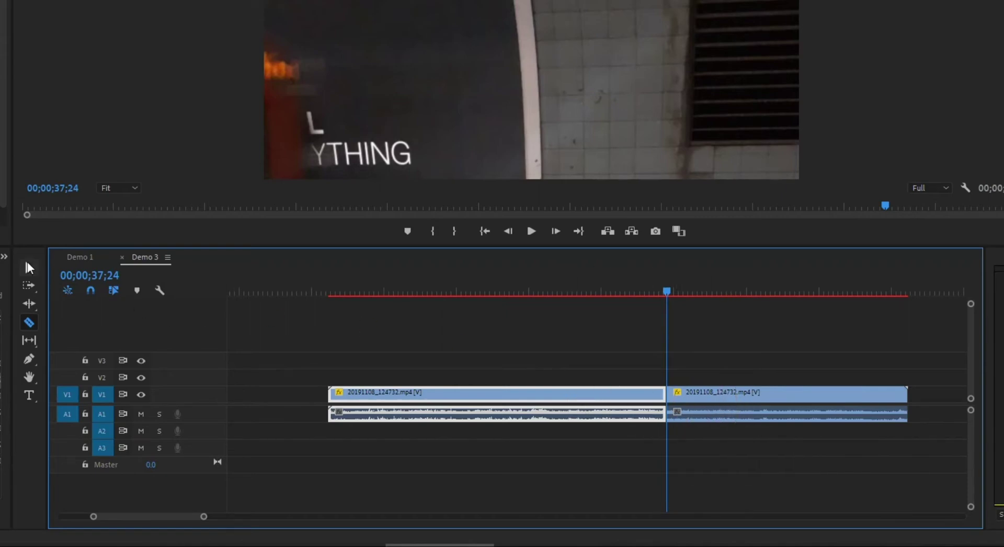
# Delete the first piece of the split clip, then undo the deletion
pyautogui.click(28, 263)
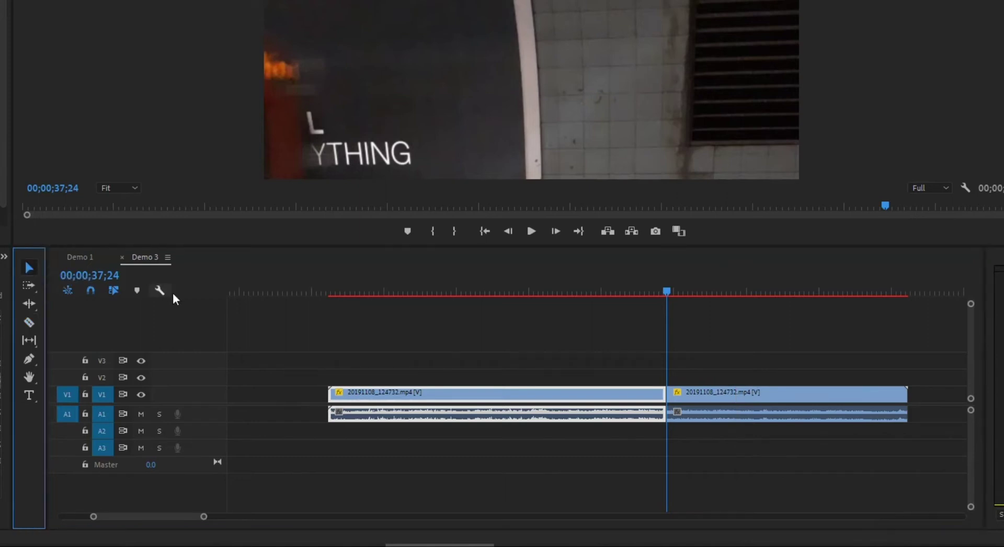
pyautogui.click(403, 398)
pyautogui.press('Delete')
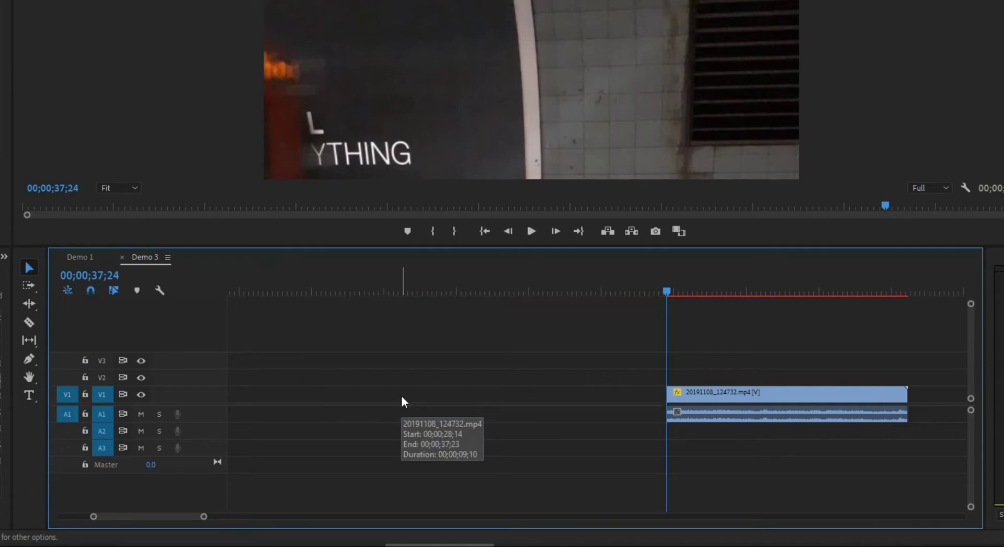
pyautogui.hotkey('ctrl', 'z')
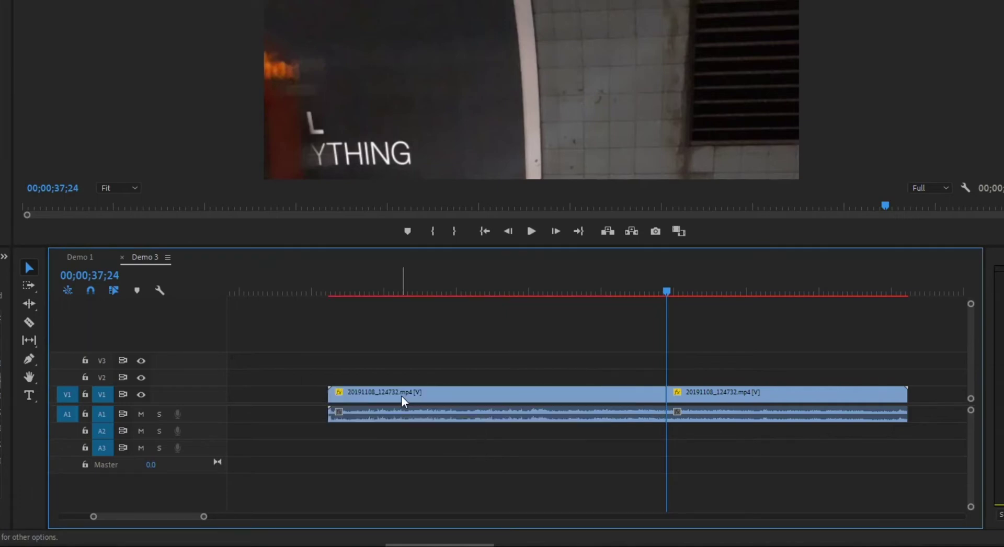
# Cut the first clip piece out of the sequence and play from the sequence start
pyautogui.rightClick(402, 398)
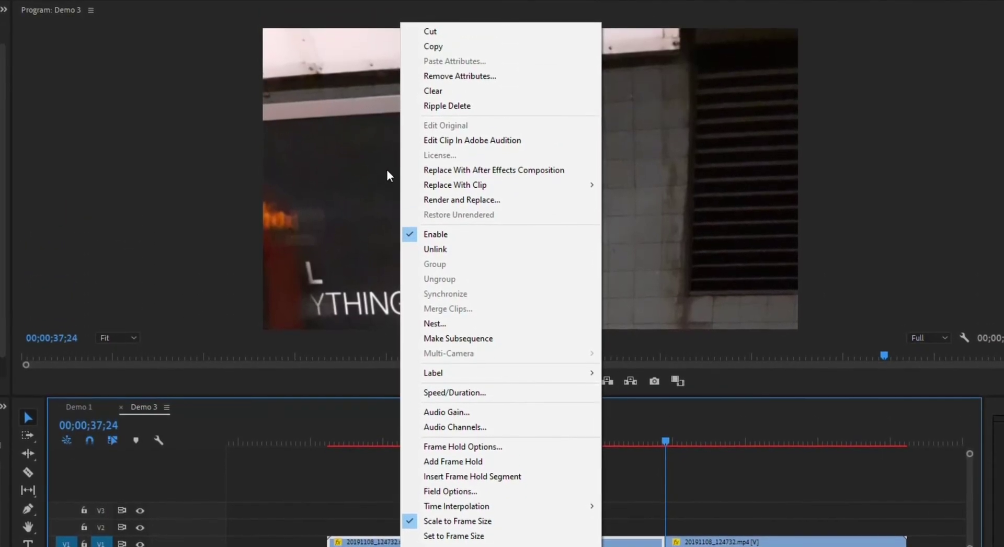
pyautogui.click(427, 30)
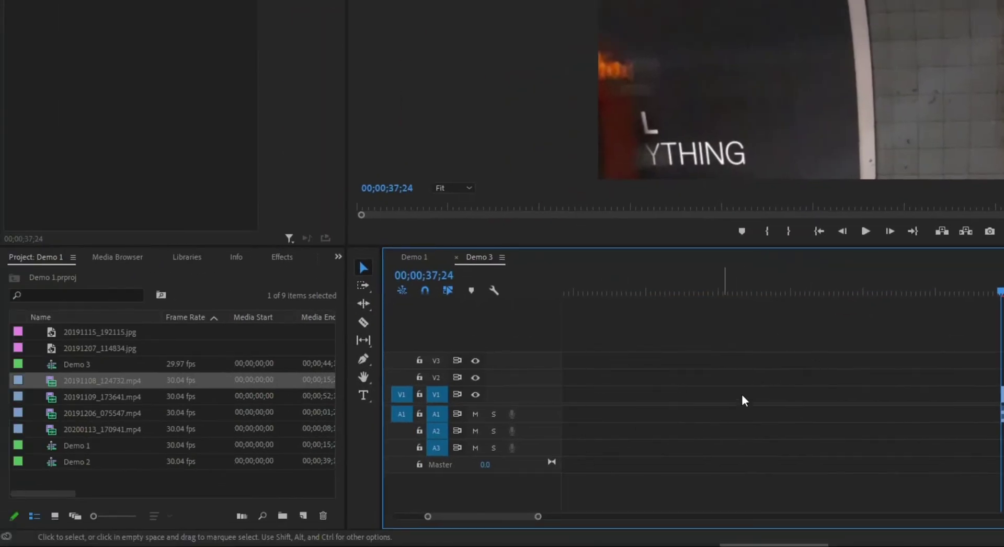
pyautogui.press('Up')
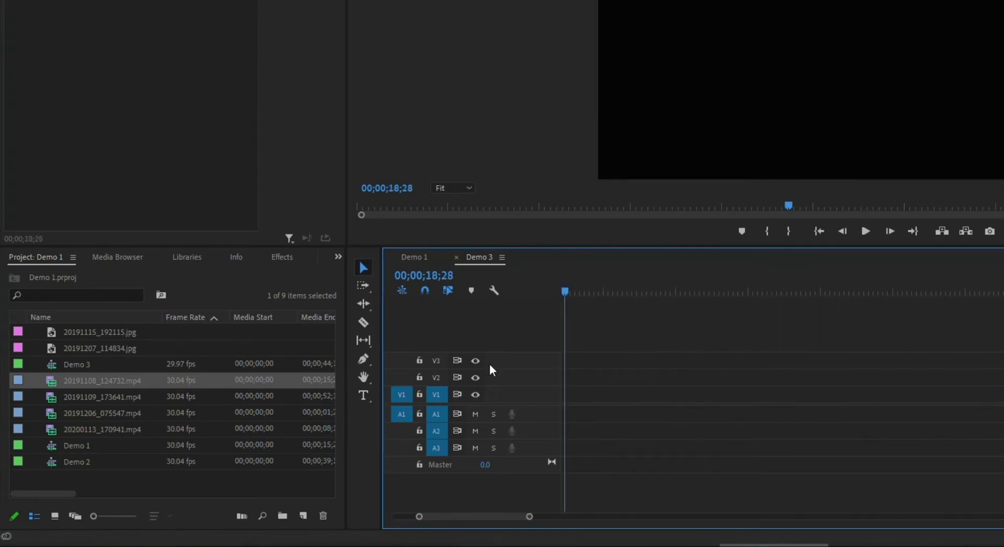
pyautogui.moveTo(414, 520); pyautogui.dragTo(370, 523)
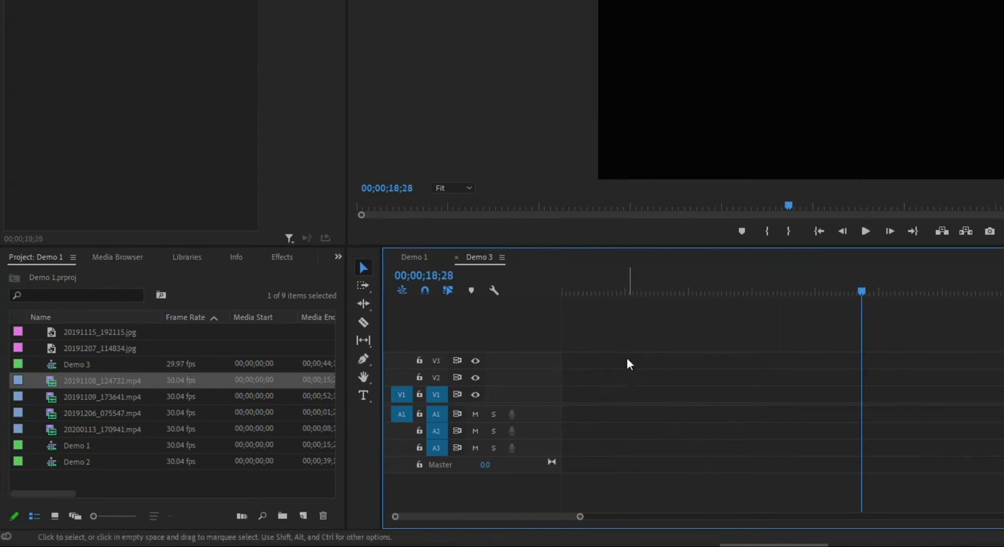
pyautogui.press('Home')
pyautogui.press('space')
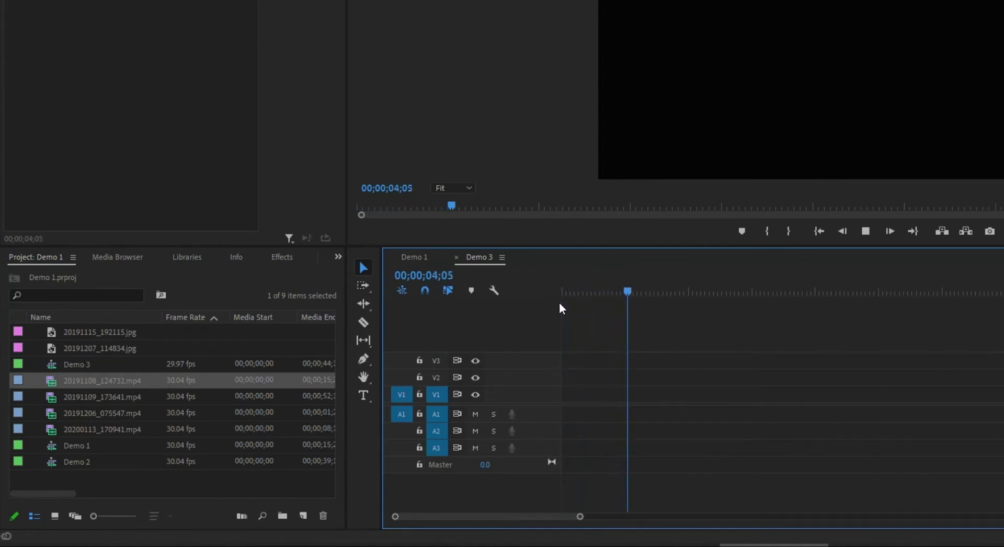
pyautogui.press('space')
# Slide the remaining 20191108_124732 clip left to start at 00;00;00;00 and preview it
pyautogui.moveTo(858, 399); pyautogui.dragTo(589, 398)
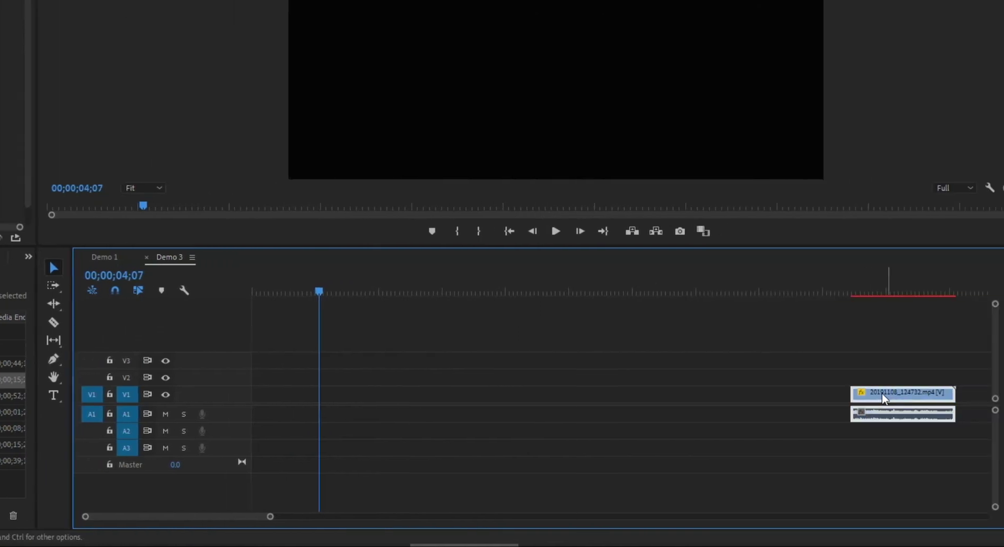
pyautogui.click(496, 395)
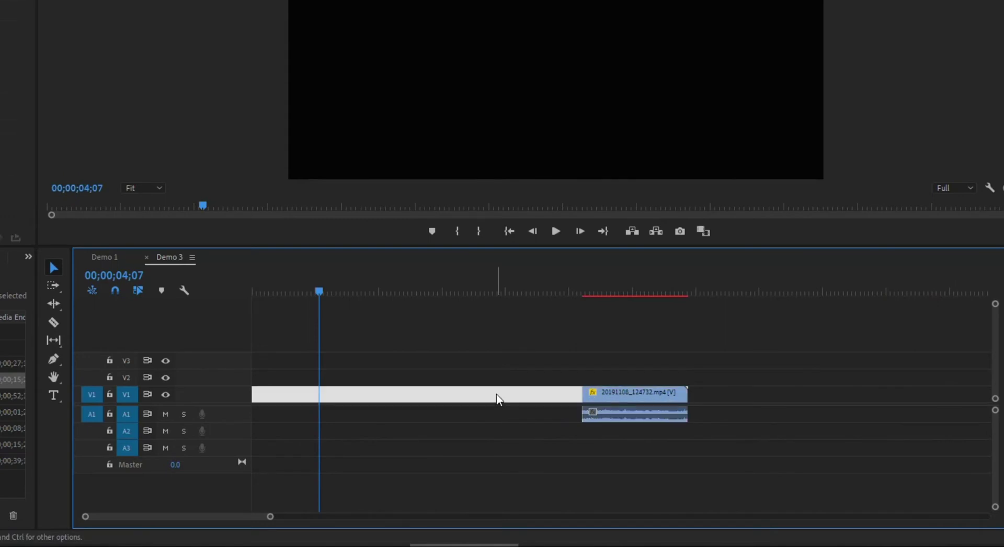
pyautogui.click(497, 395)
pyautogui.click(495, 395)
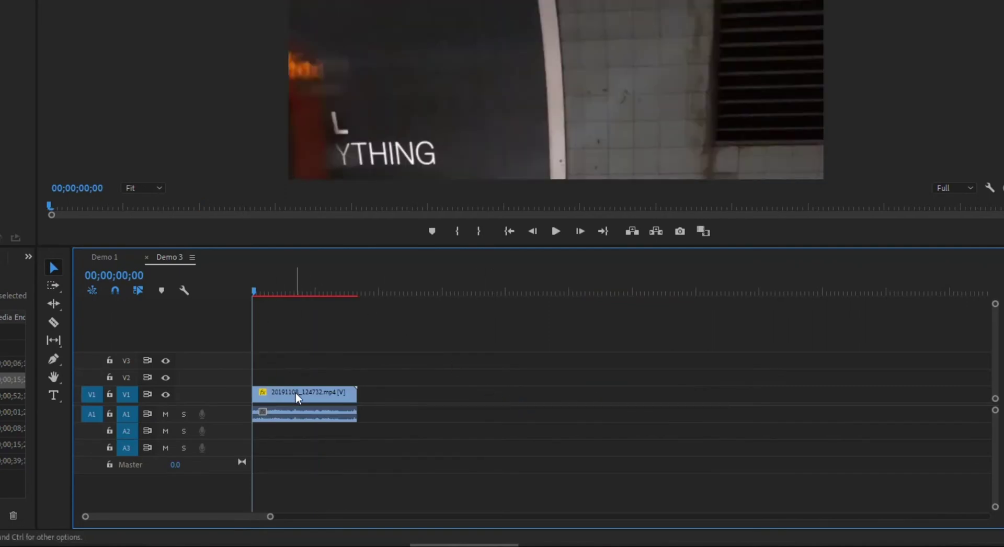
pyautogui.moveTo(253, 290); pyautogui.dragTo(361, 293)
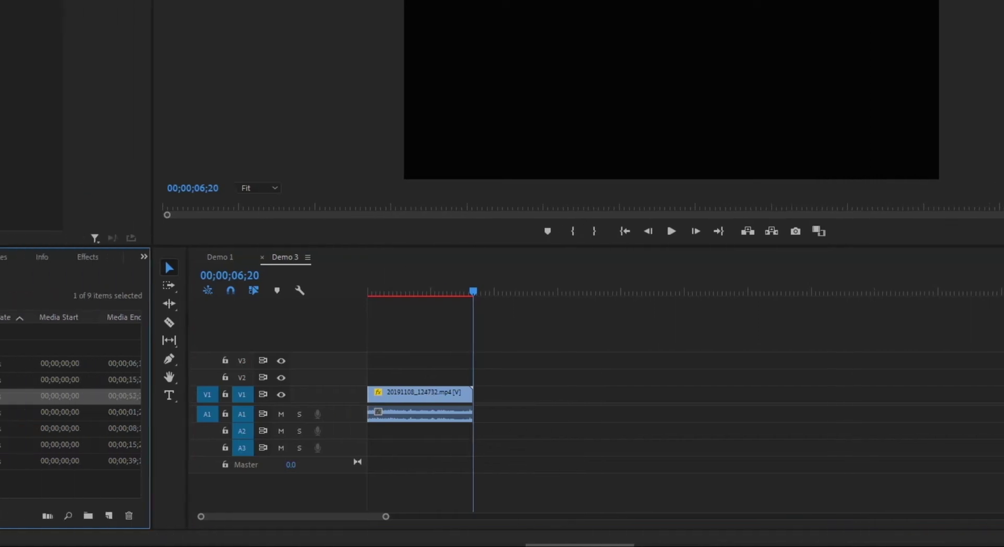
# Add 20191206_075547.mp4 to V1 and butt it directly against the first clip
pyautogui.click(40, 396)
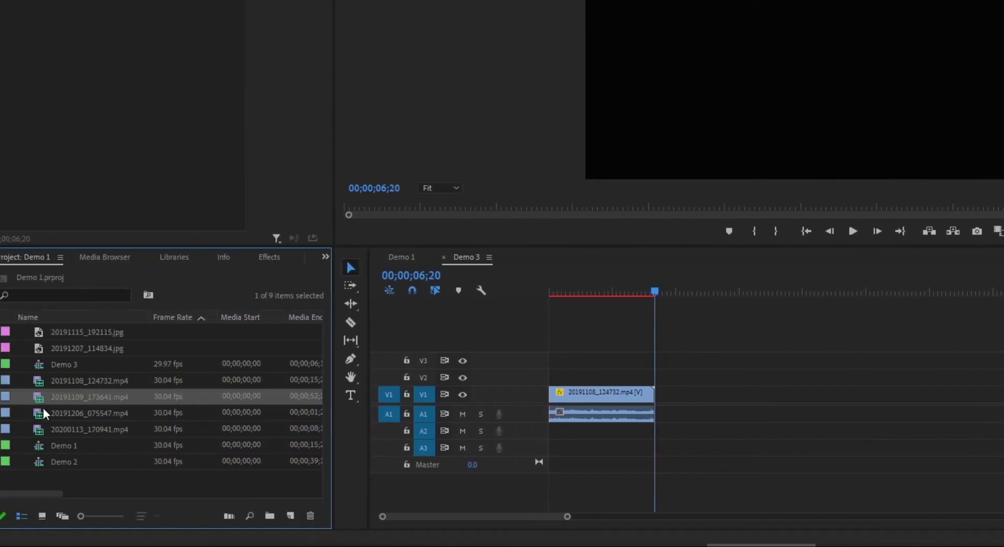
pyautogui.click(40, 412)
pyautogui.moveTo(40, 412); pyautogui.dragTo(706, 400)
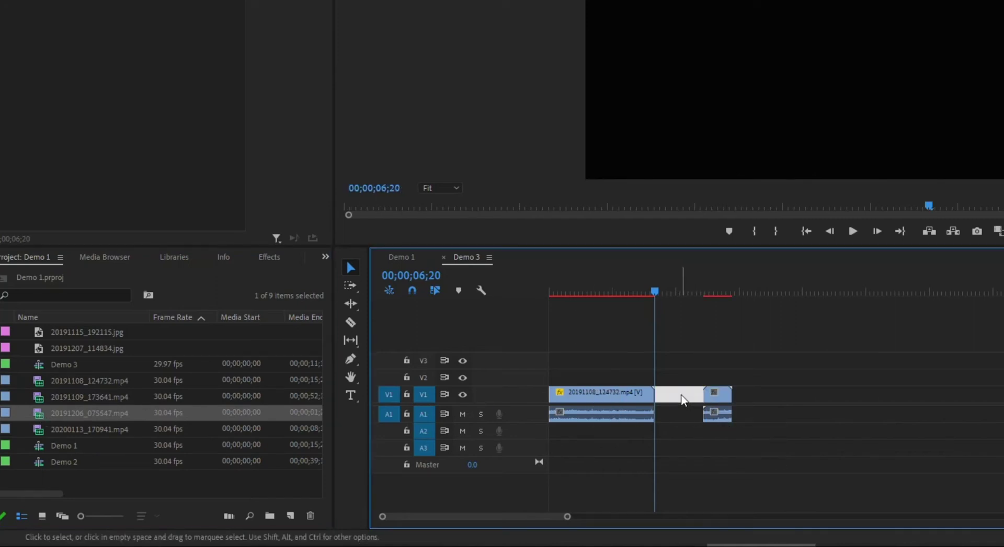
pyautogui.rightClick(681, 396)
pyautogui.click(675, 363)
pyautogui.click(714, 395)
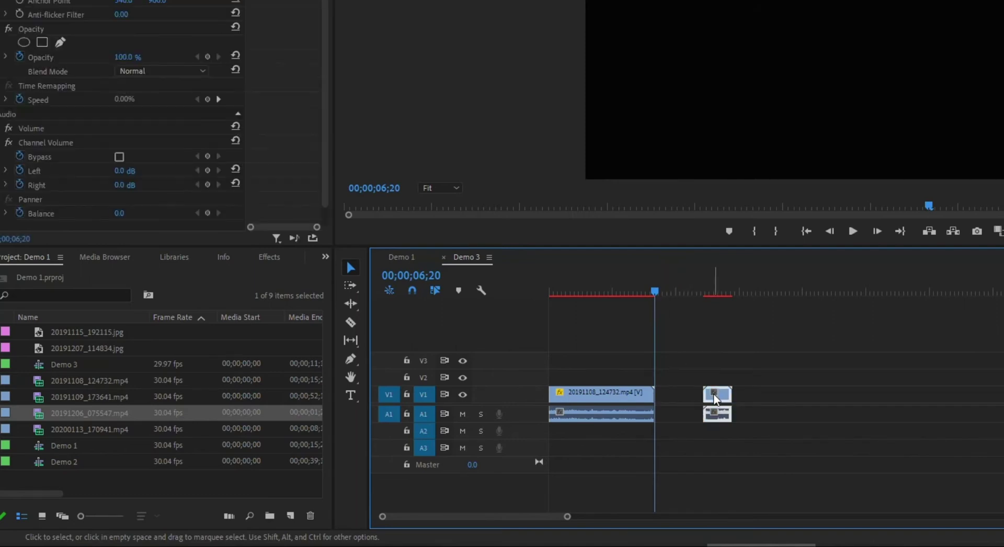
pyautogui.moveTo(714, 397); pyautogui.dragTo(670, 396)
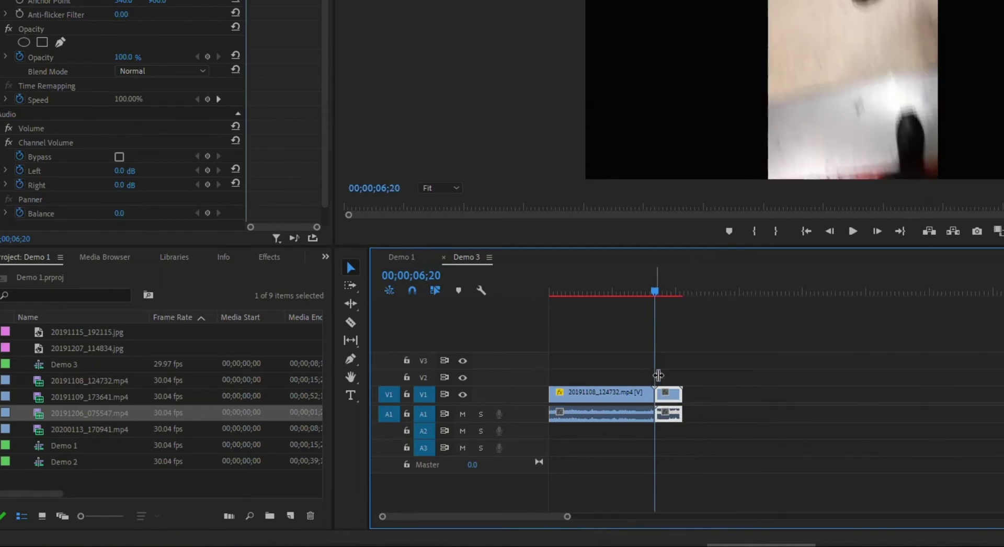
# Scrub through the sequence to check the train footage in the second clip
pyautogui.moveTo(384, 519); pyautogui.dragTo(428, 522)
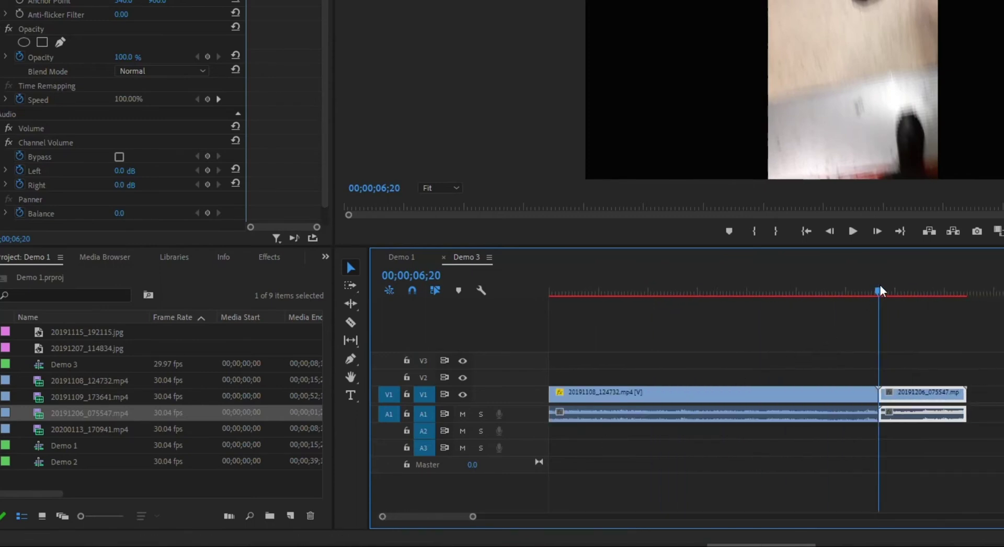
pyautogui.moveTo(881, 291); pyautogui.dragTo(929, 291)
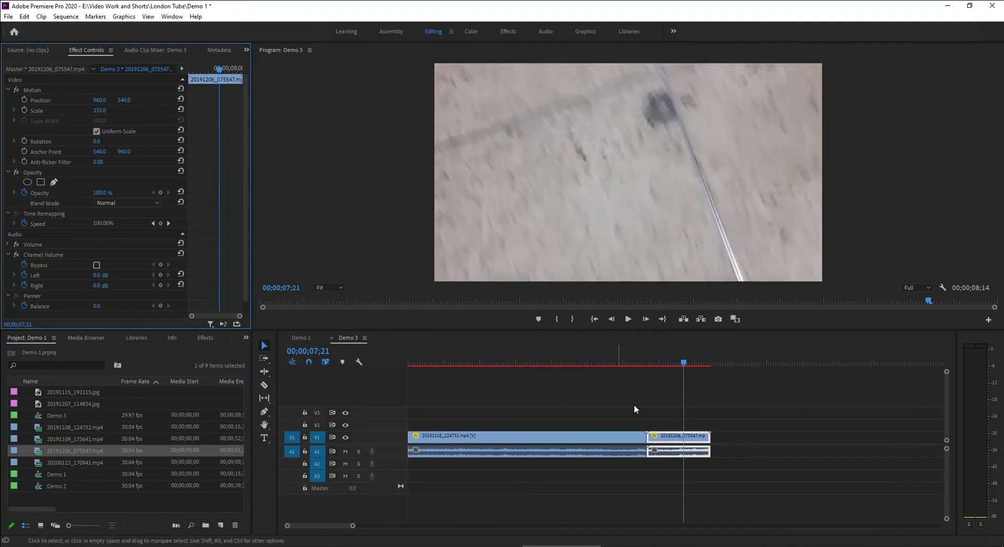
pyautogui.moveTo(636, 360); pyautogui.dragTo(570, 424)
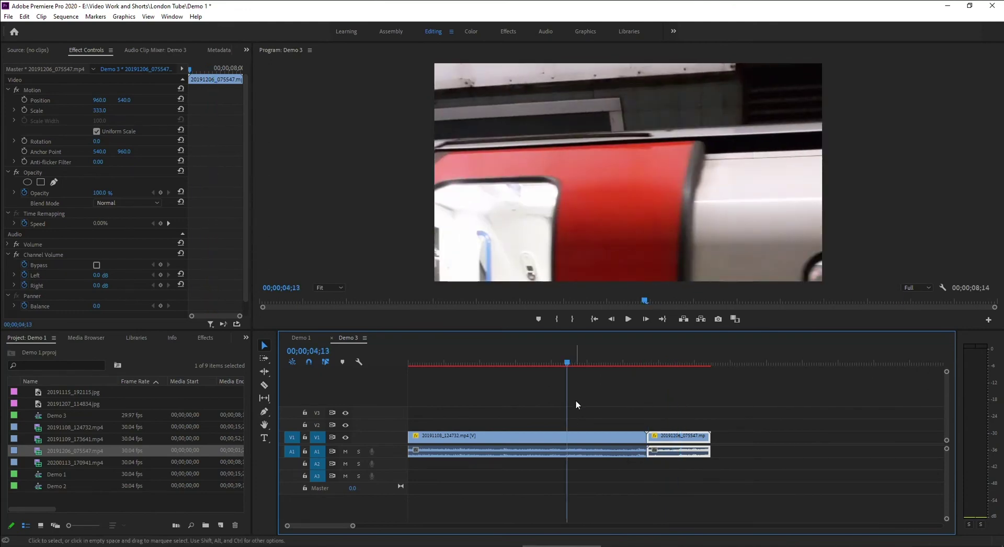
pyautogui.moveTo(569, 362); pyautogui.dragTo(709, 372)
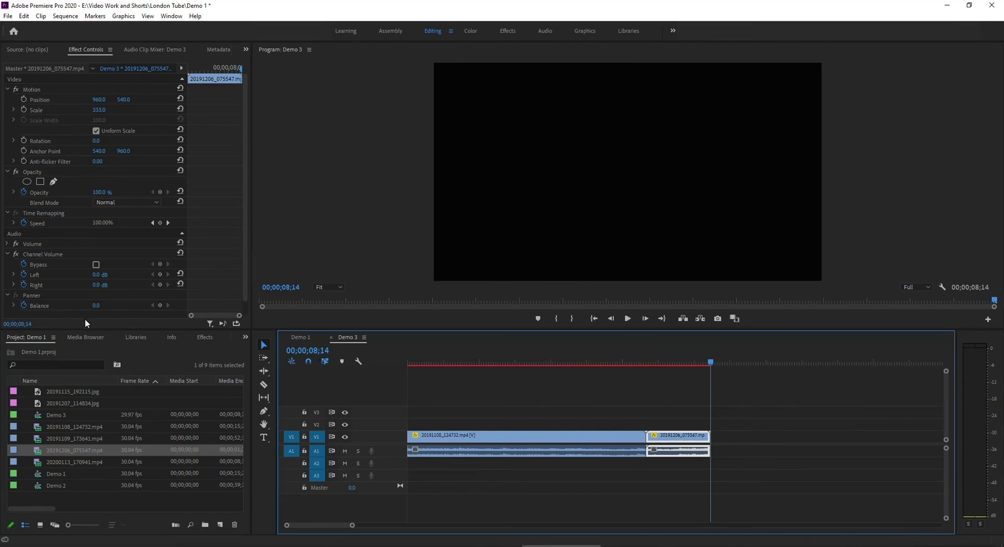
# Drag a Cross Dissolve from Video Transitions onto the cut between the two clips
pyautogui.click(203, 338)
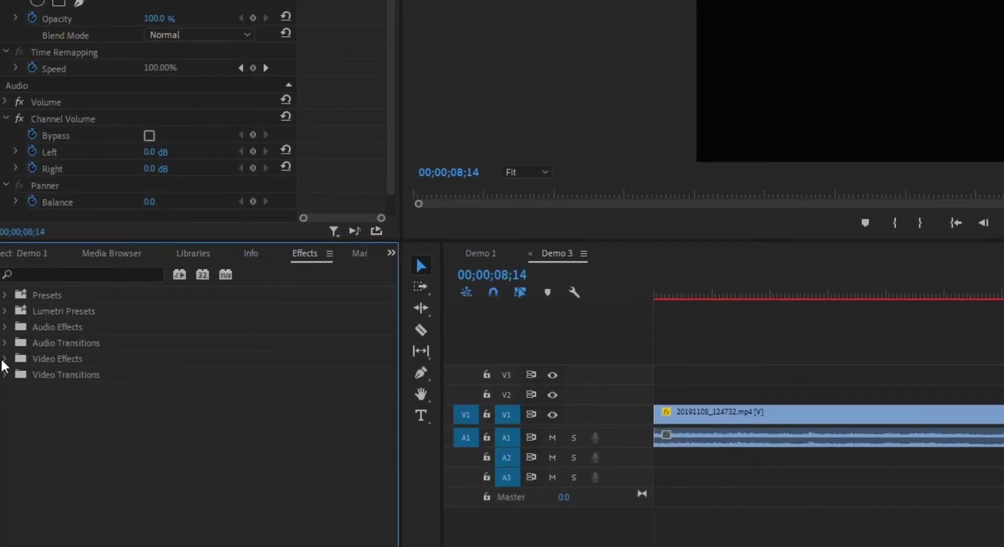
pyautogui.click(7, 375)
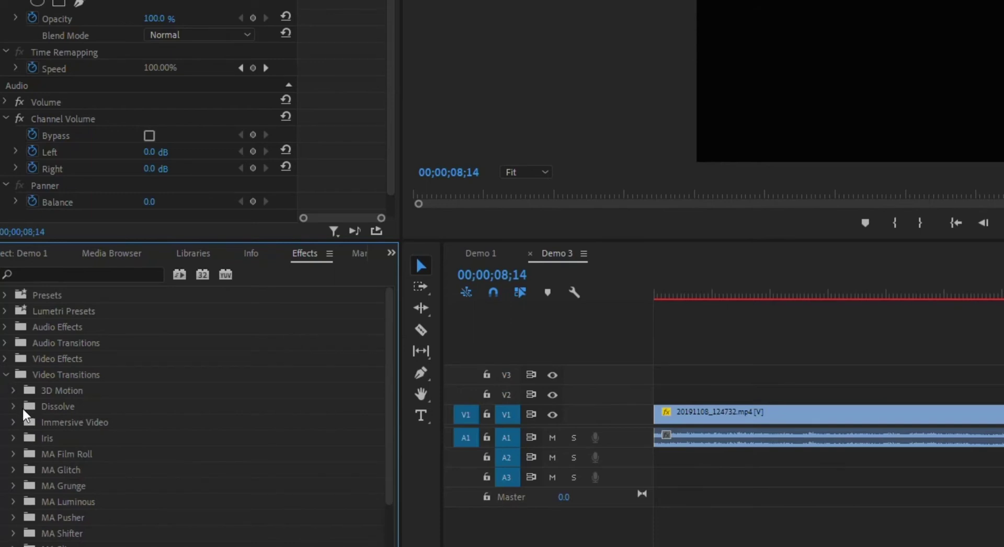
pyautogui.click(14, 407)
pyautogui.moveTo(33, 439); pyautogui.dragTo(1003, 427)
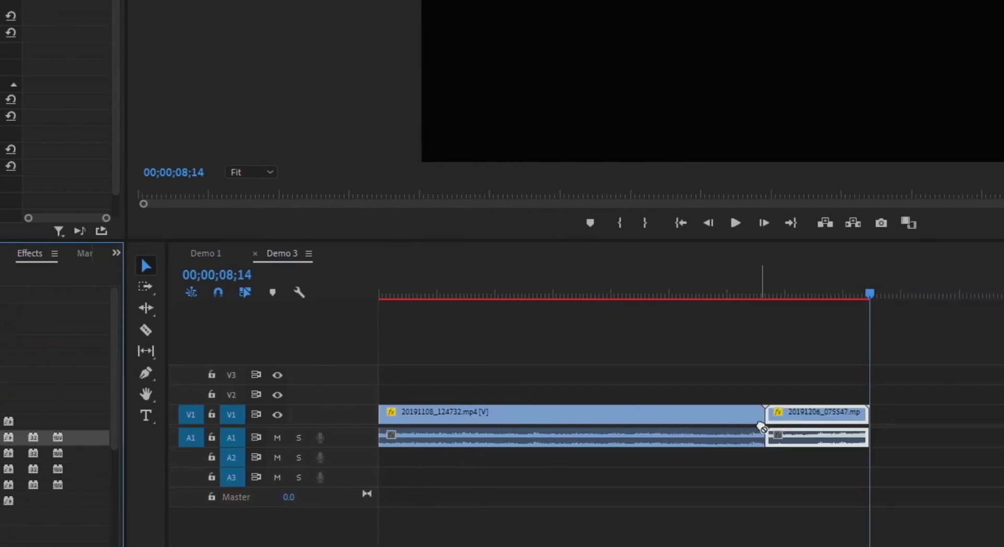
pyautogui.moveTo(762, 428); pyautogui.dragTo(764, 423)
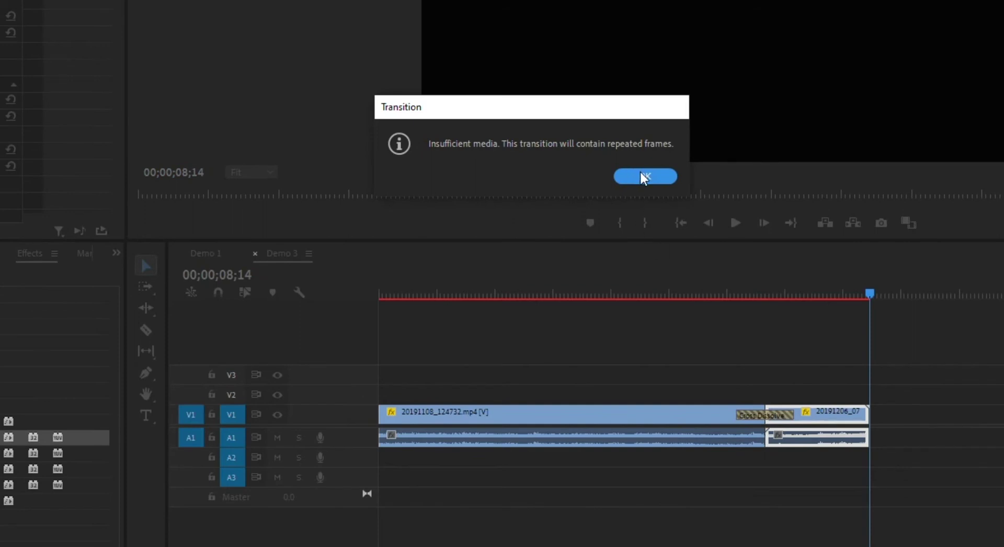
pyautogui.click(640, 172)
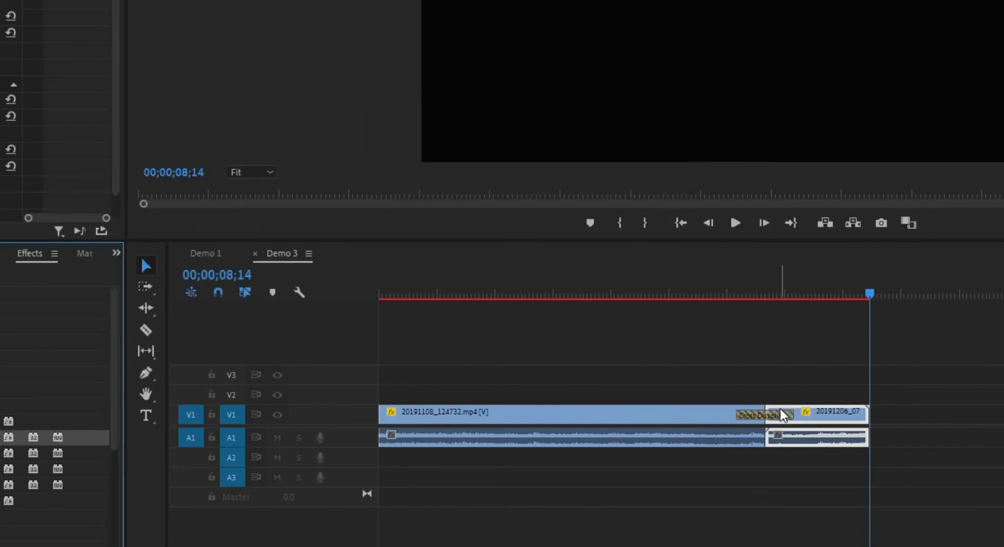
pyautogui.click(780, 411)
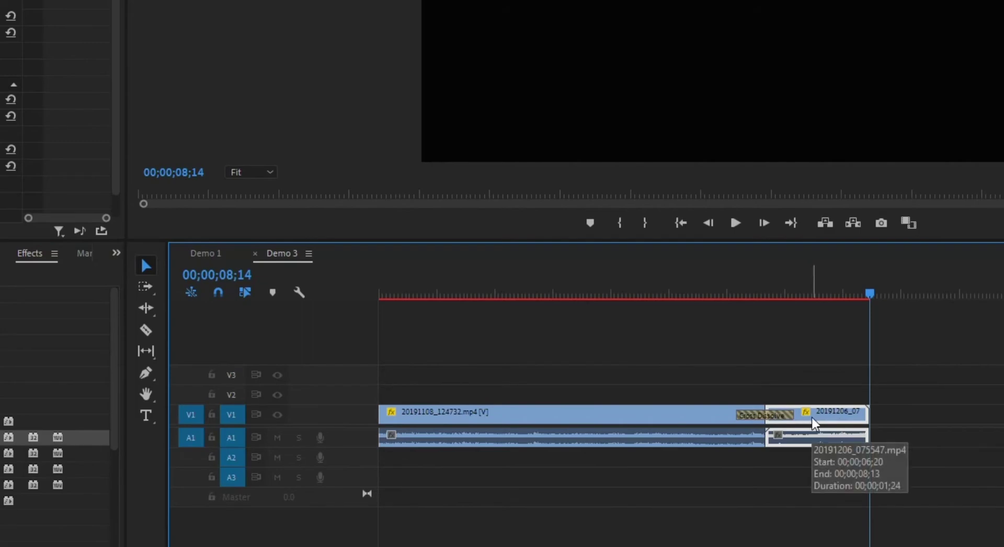
# Replace the second clip with 20191109_173641.mp4 placed right after the first clip
pyautogui.press('Delete')
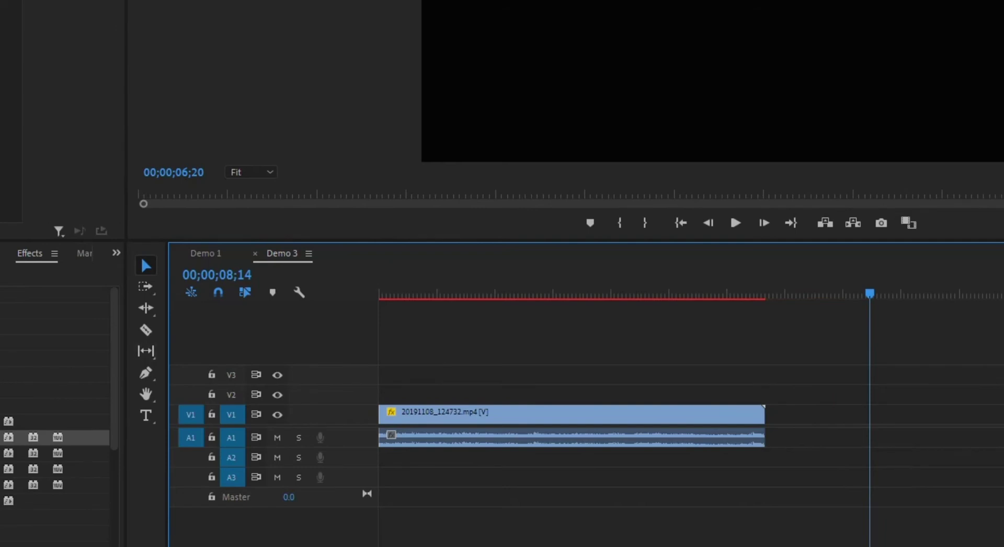
pyautogui.hotkey('shift', '1')
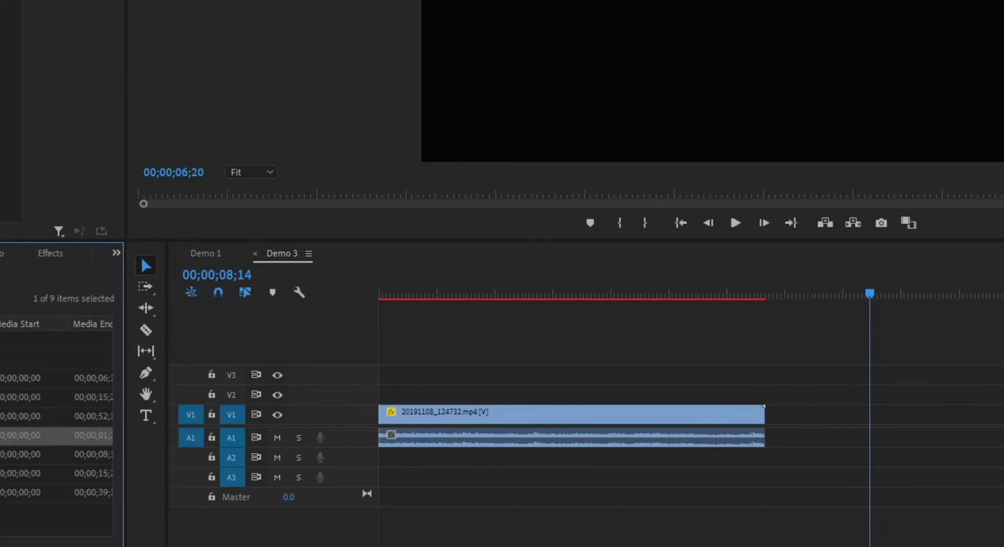
pyautogui.moveTo(31, 416); pyautogui.dragTo(770, 427)
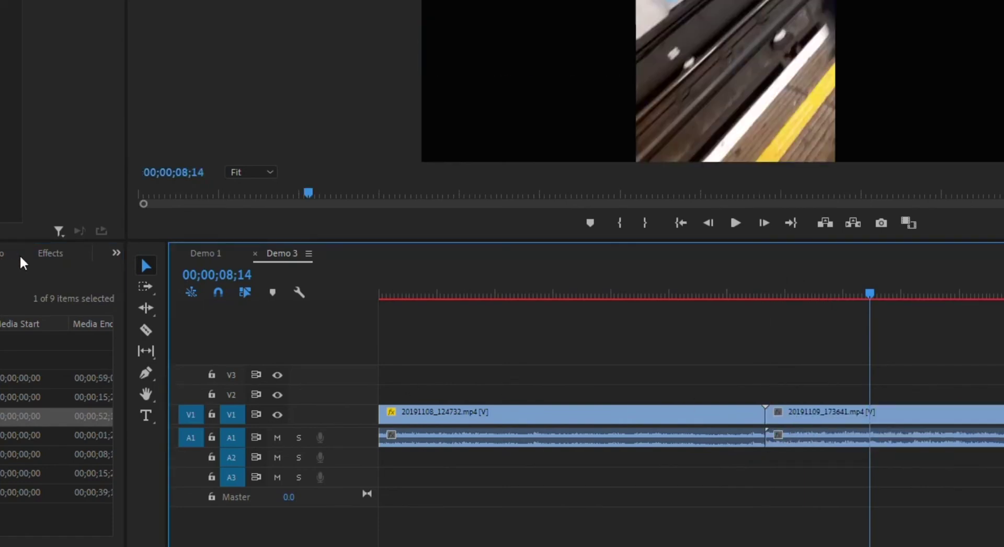
# Apply the default Cross Dissolve at the edit point with Ctrl+D and play it back
pyautogui.click(51, 254)
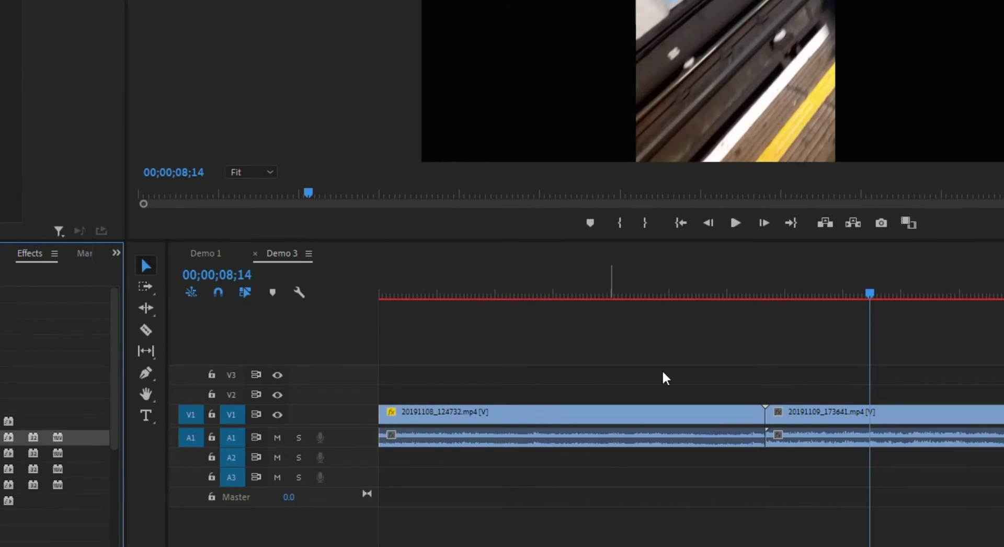
pyautogui.click(765, 414)
pyautogui.hotkey('ctrl', 'd')
pyautogui.click(737, 293)
pyautogui.press('space')
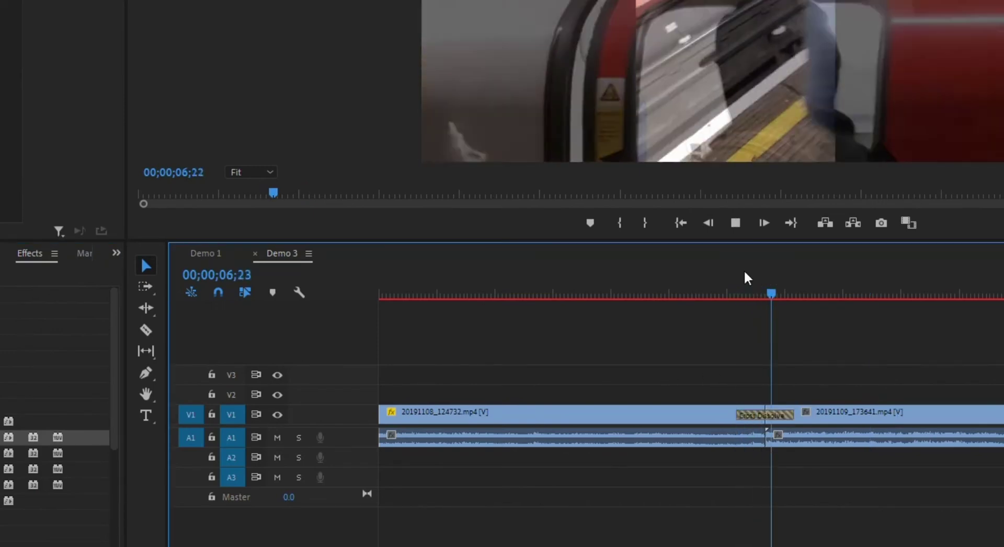
pyautogui.press('space')
pyautogui.click(733, 297)
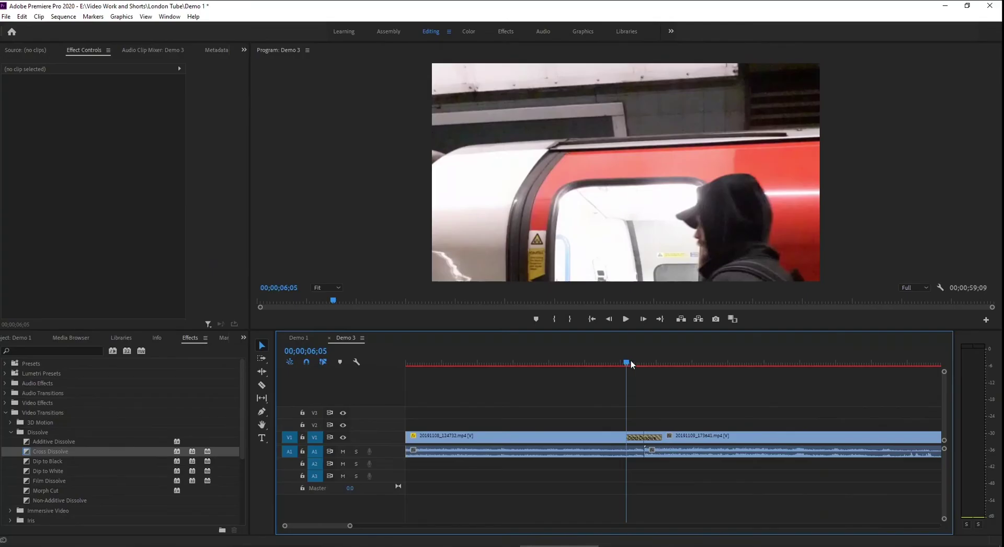
# Set the second clip's Scale to 464 in Effect Controls
pyautogui.moveTo(630, 364)
pyautogui.mouseDown()
pyautogui.moveTo(658, 364)
pyautogui.moveTo(645, 365)
pyautogui.mouseUp()
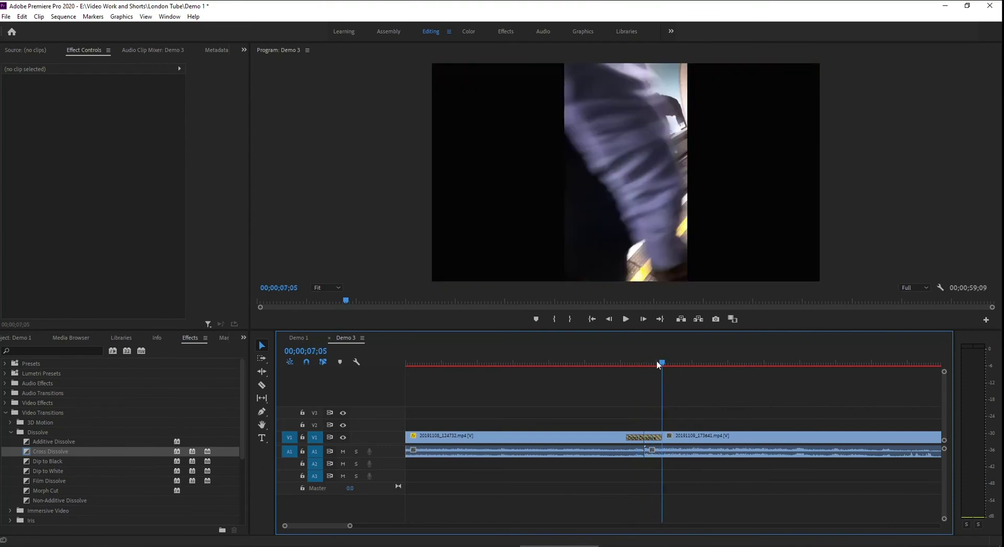
pyautogui.click(689, 435)
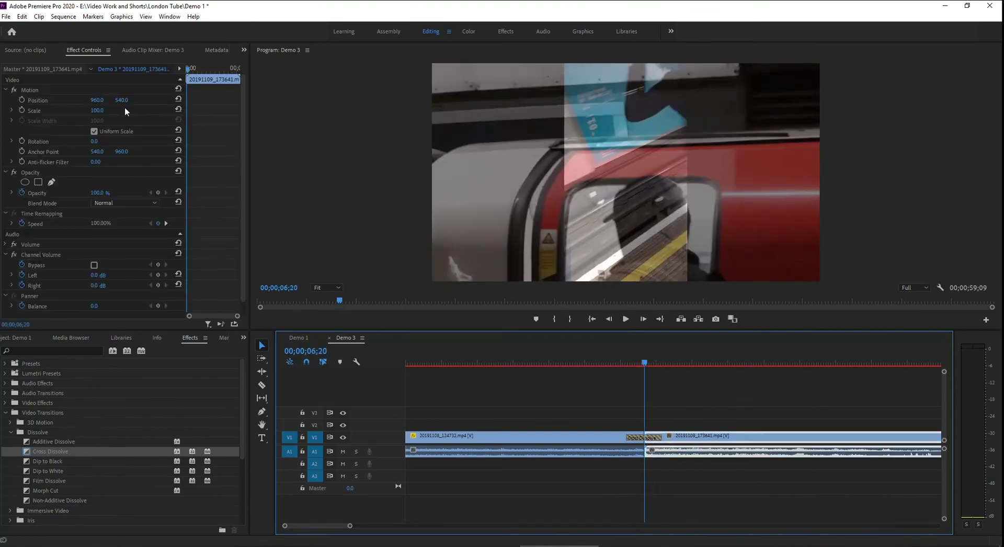
pyautogui.moveTo(97, 110); pyautogui.dragTo(286, 366)
# Trim the end of the second clip so the sequence ends at 00;00;22;13, then return to 01;23
pyautogui.moveTo(354, 525); pyautogui.dragTo(432, 525)
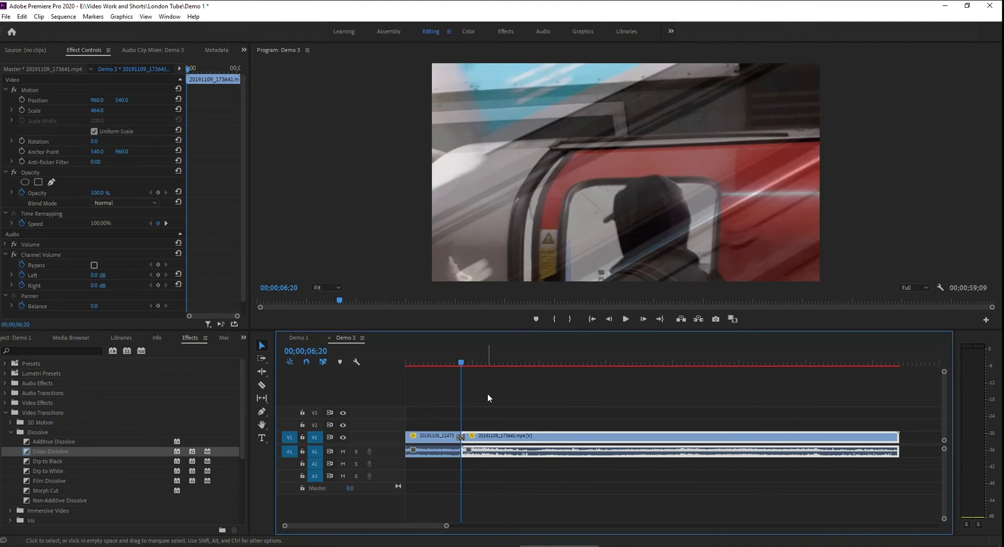
pyautogui.press('c')
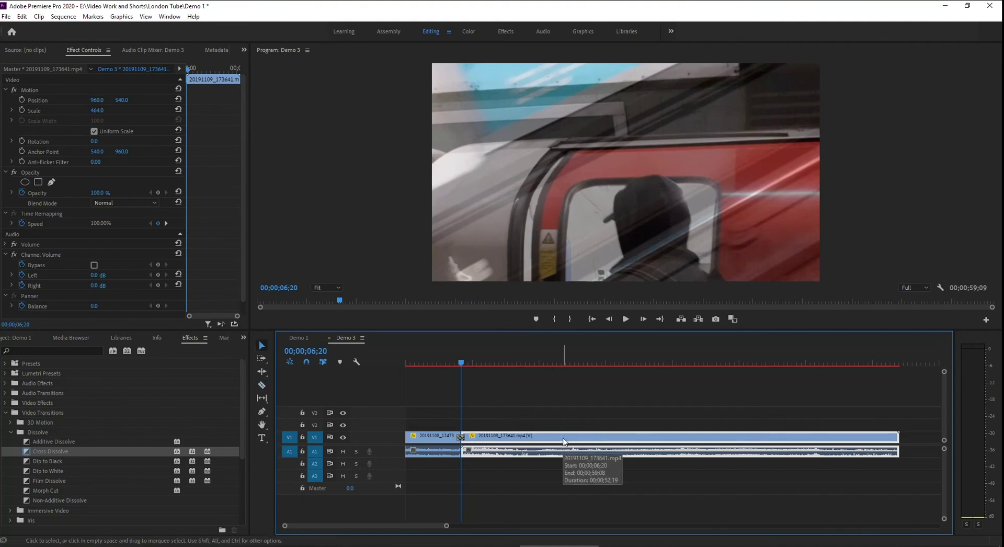
pyautogui.click(261, 346)
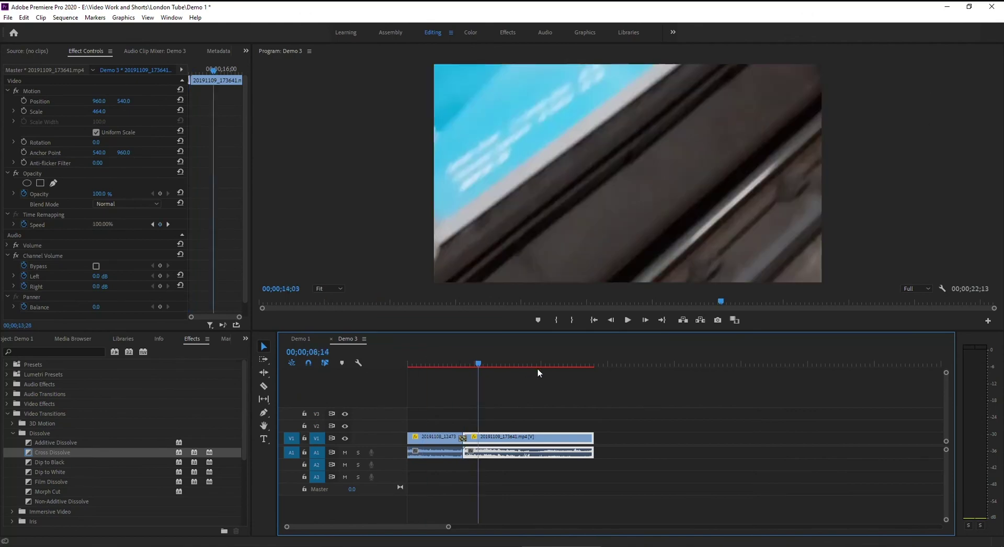
pyautogui.moveTo(538, 372); pyautogui.dragTo(422, 366)
# Select the Demo 3 sequence in the Project panel and open the File menu
pyautogui.click(21, 340)
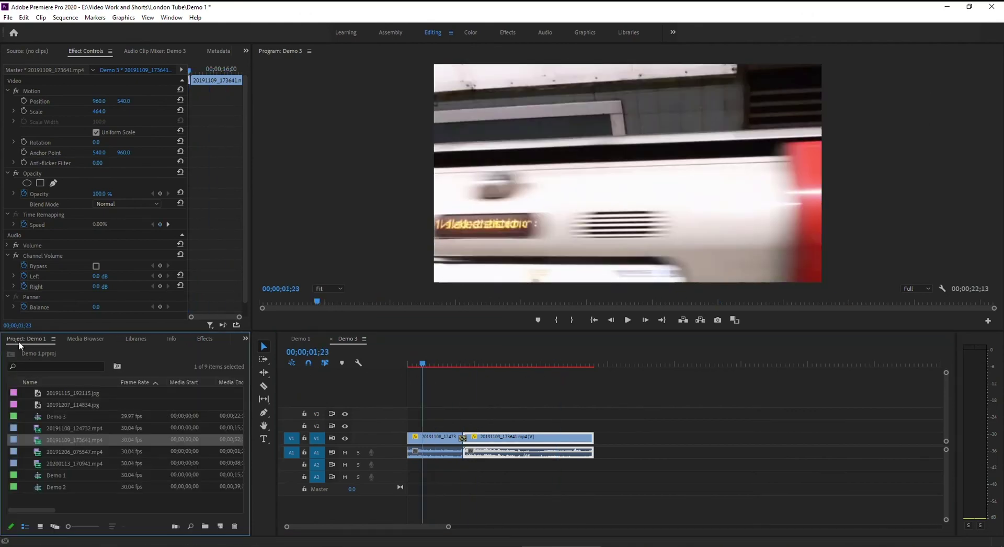
pyautogui.click(41, 419)
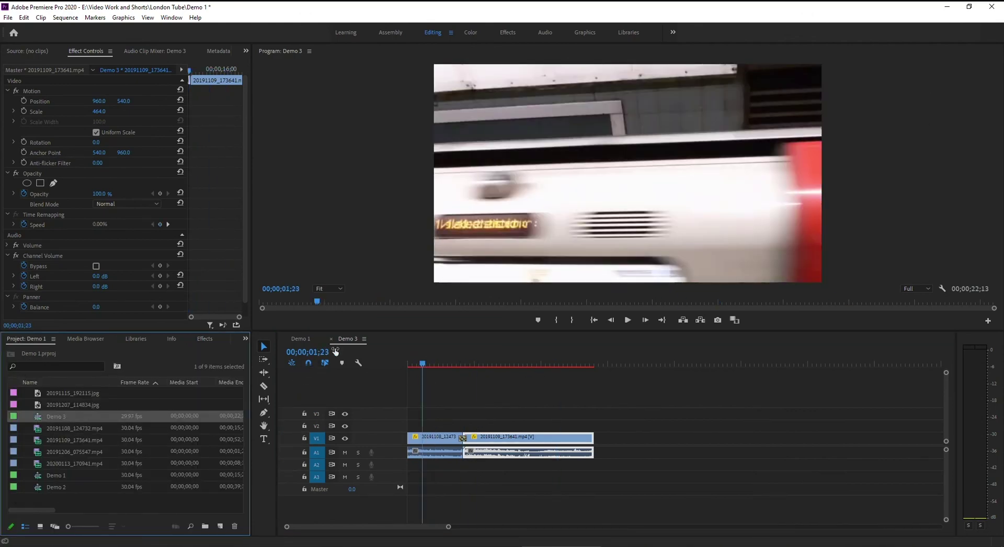
pyautogui.rightClick(39, 420)
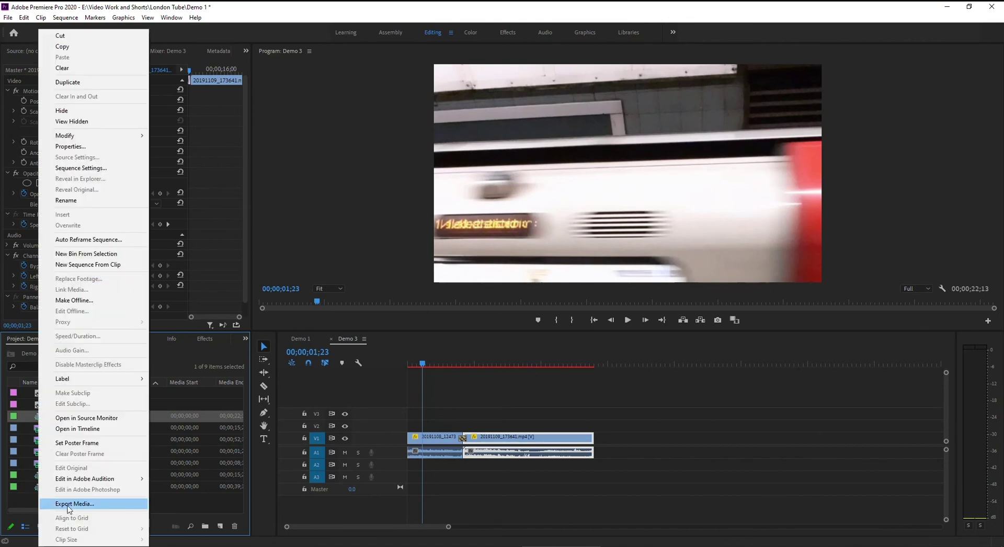
pyautogui.hotkey('alt', 'f')
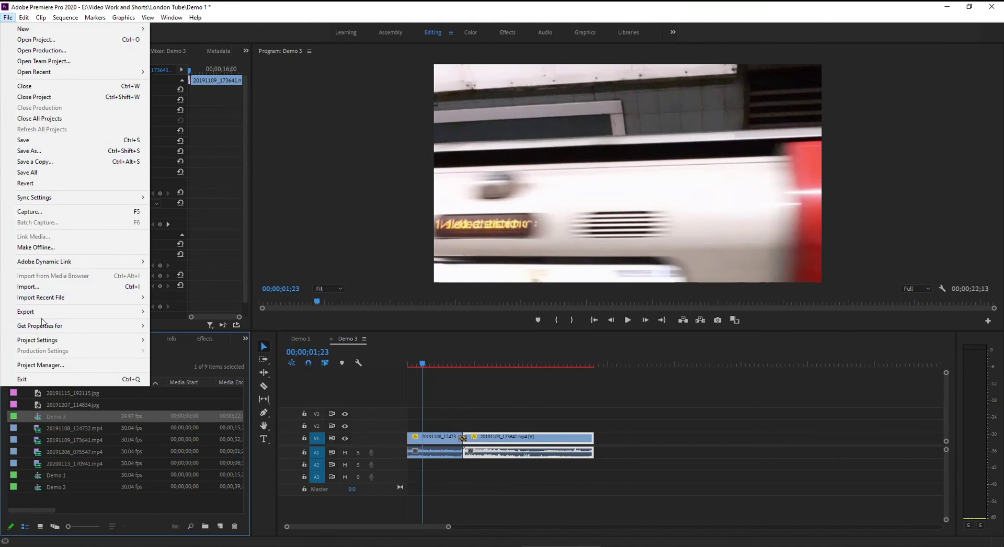
# Open Export Settings for Demo 3 and change the format to H.264, giving Demo 3.mp4
pyautogui.moveTo(42, 312)
pyautogui.click(190, 312)
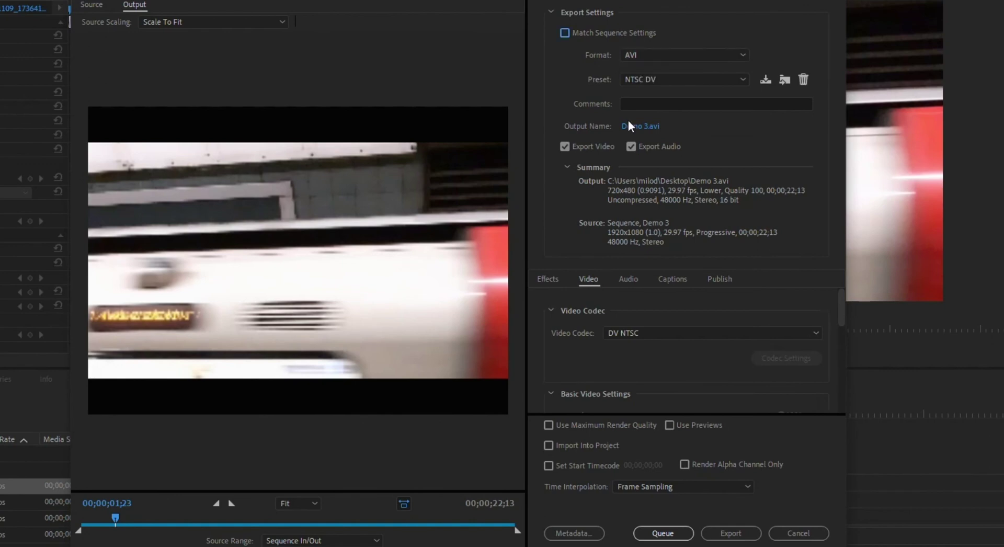
pyautogui.click(667, 59)
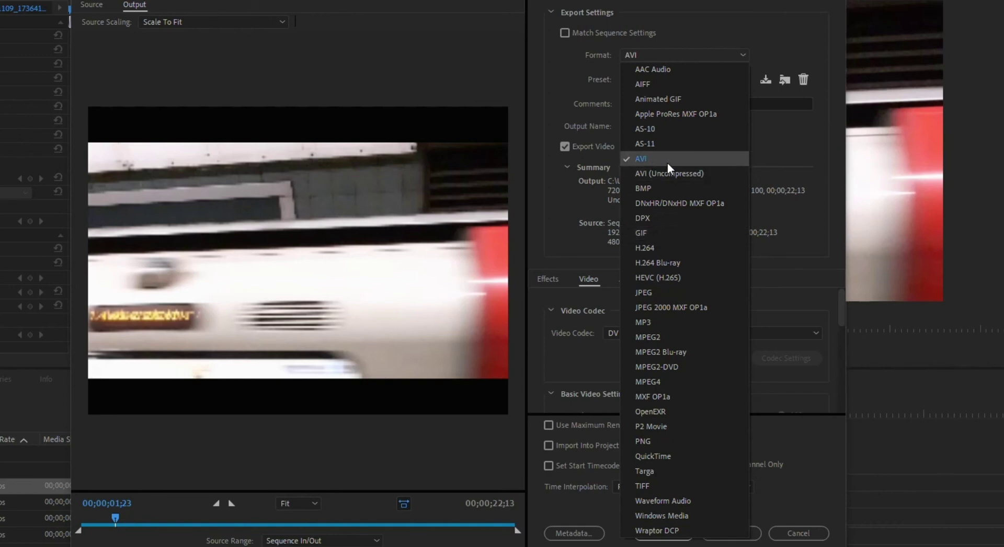
pyautogui.click(669, 247)
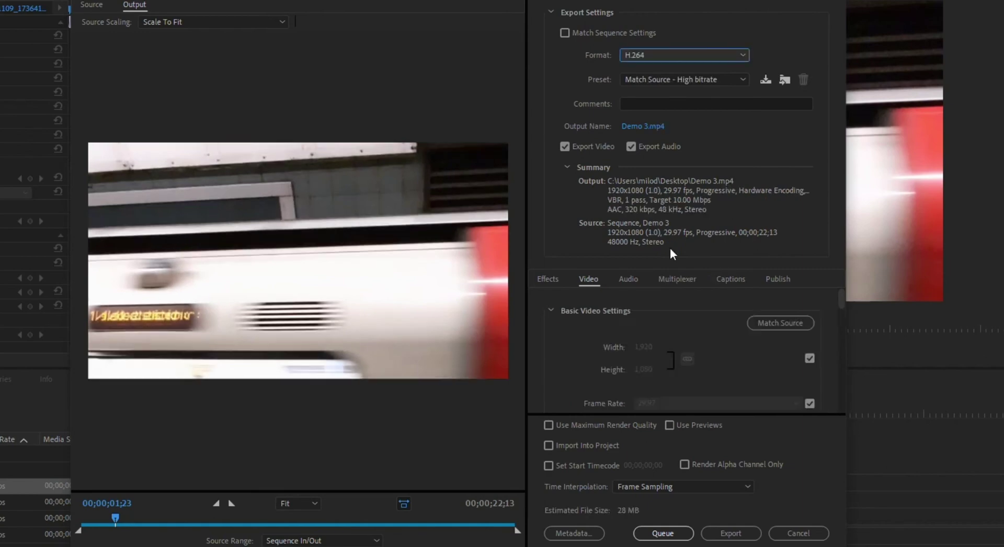
pyautogui.click(638, 80)
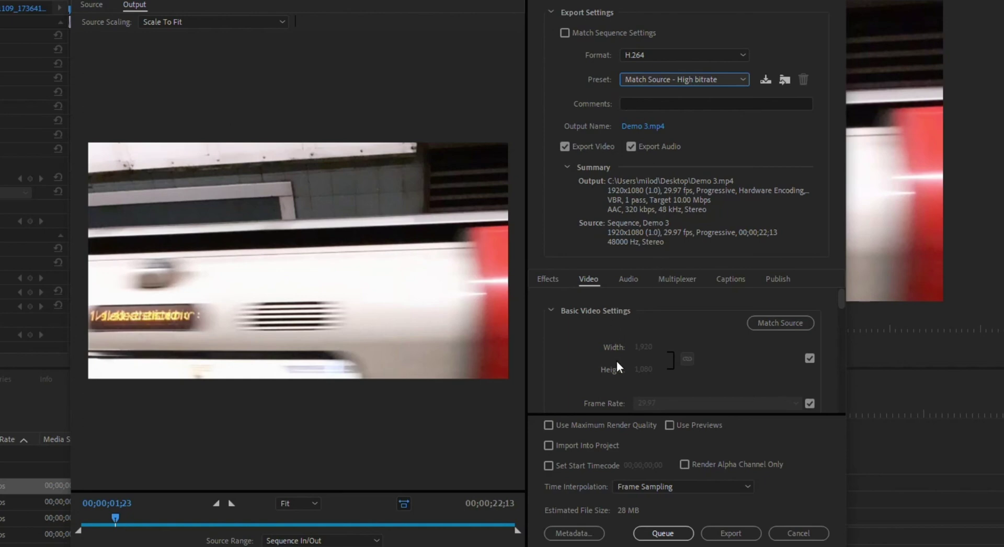
pyautogui.scroll(-3, 614, 353)
pyautogui.scroll(3, 612, 336)
pyautogui.scroll(-1, 613, 343)
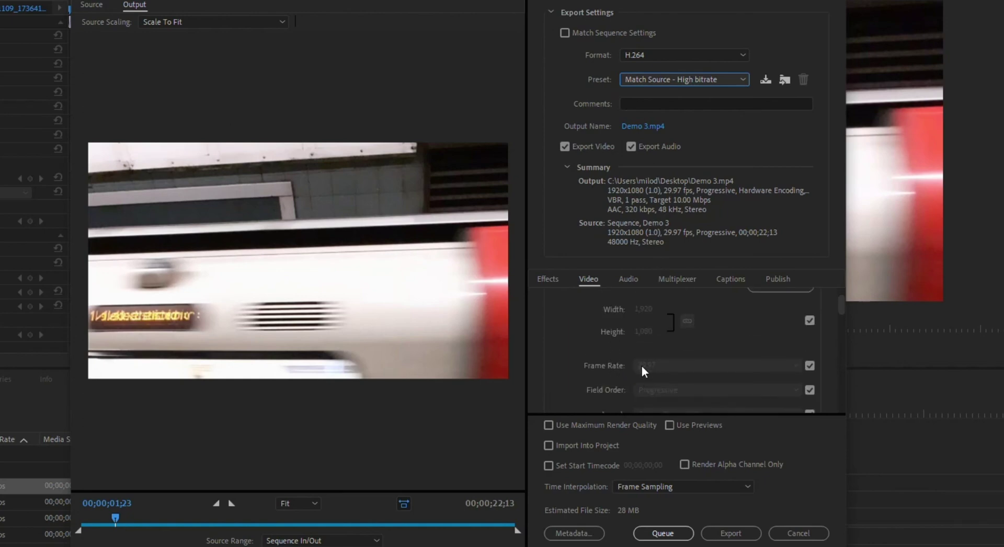
pyautogui.scroll(-1, 641, 366)
pyautogui.scroll(2, 642, 366)
pyautogui.click(628, 278)
pyautogui.scroll(-2, 685, 353)
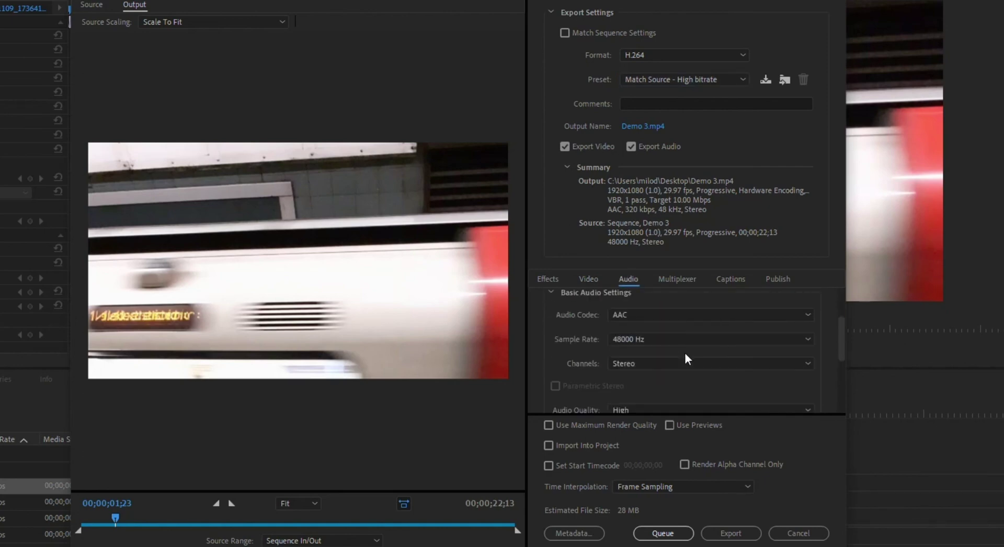
pyautogui.click(683, 343)
pyautogui.click(682, 343)
pyautogui.click(587, 279)
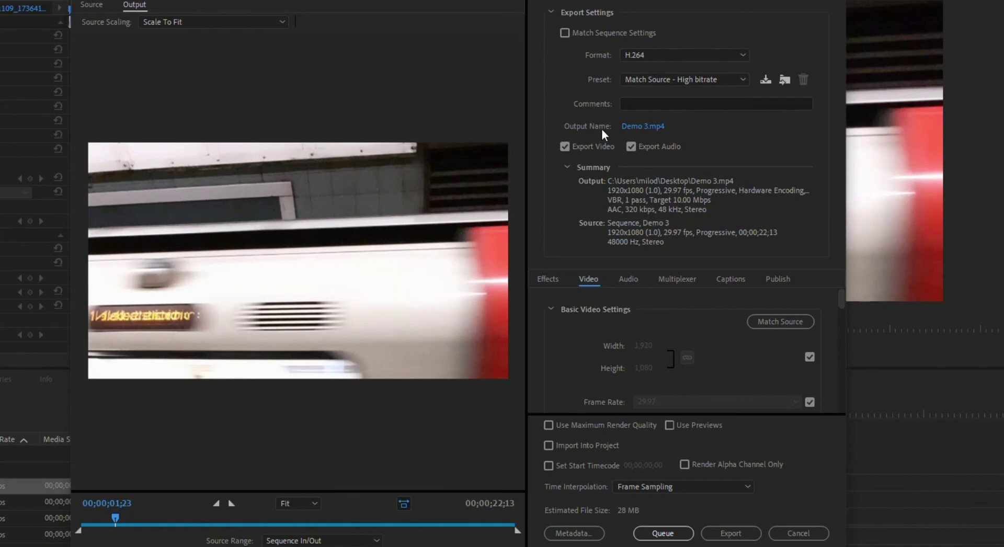
# Choose the Desktop as the save location through the Output Name link
pyautogui.click(635, 127)
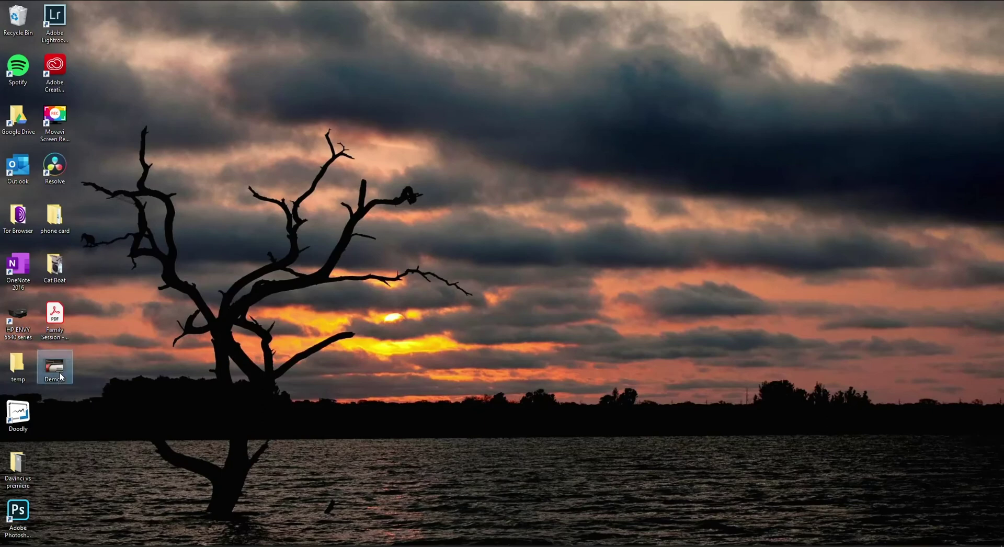
# Play Demo 3 from the desktop in Movies & TV and drag its volume to 0
pyautogui.doubleClick(60, 377)
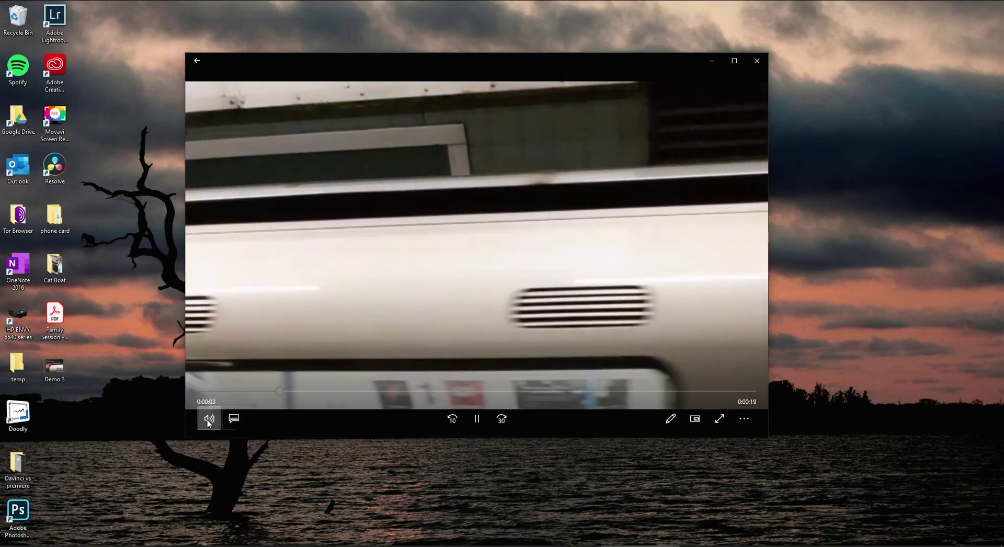
pyautogui.click(208, 418)
pyautogui.moveTo(254, 386); pyautogui.dragTo(194, 388)
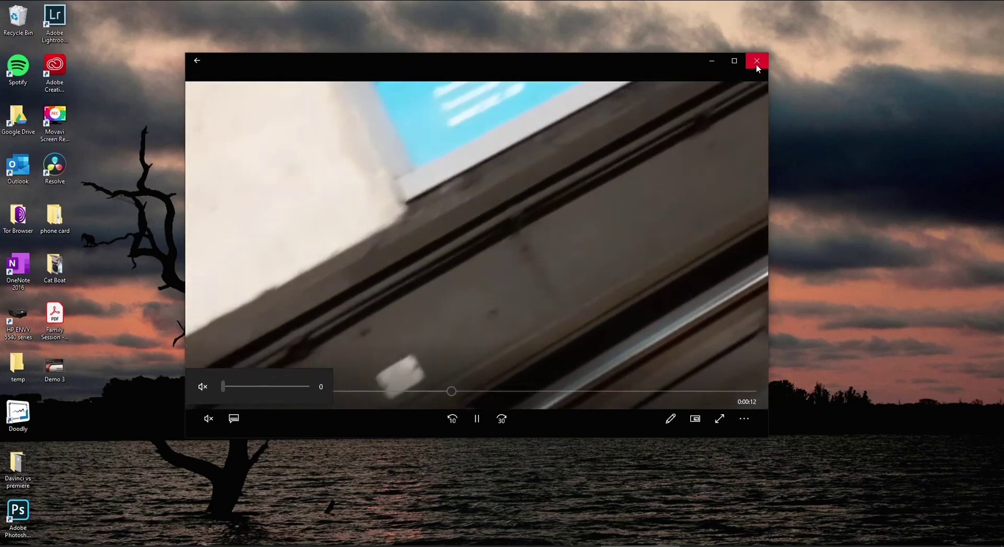
# Close the Movies & TV player window
pyautogui.click(757, 60)
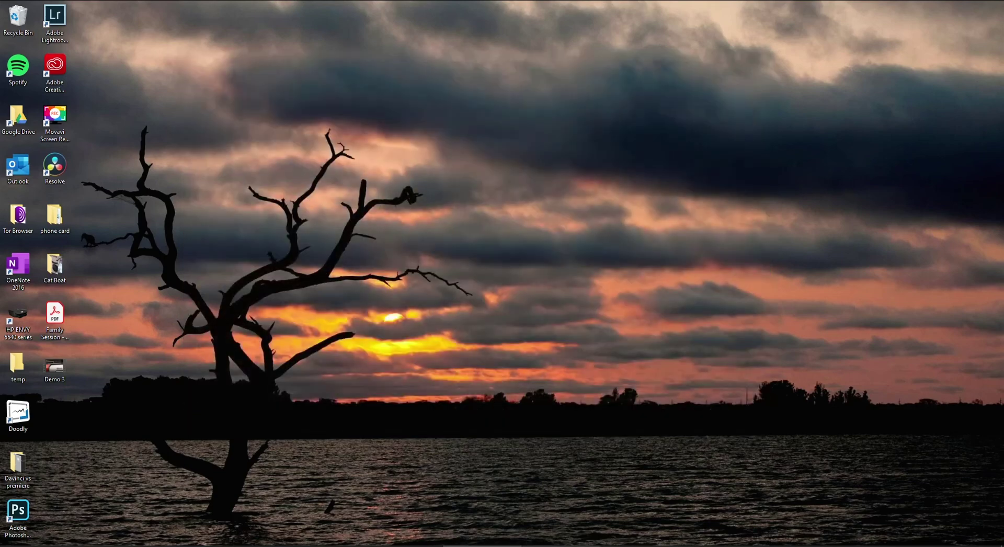